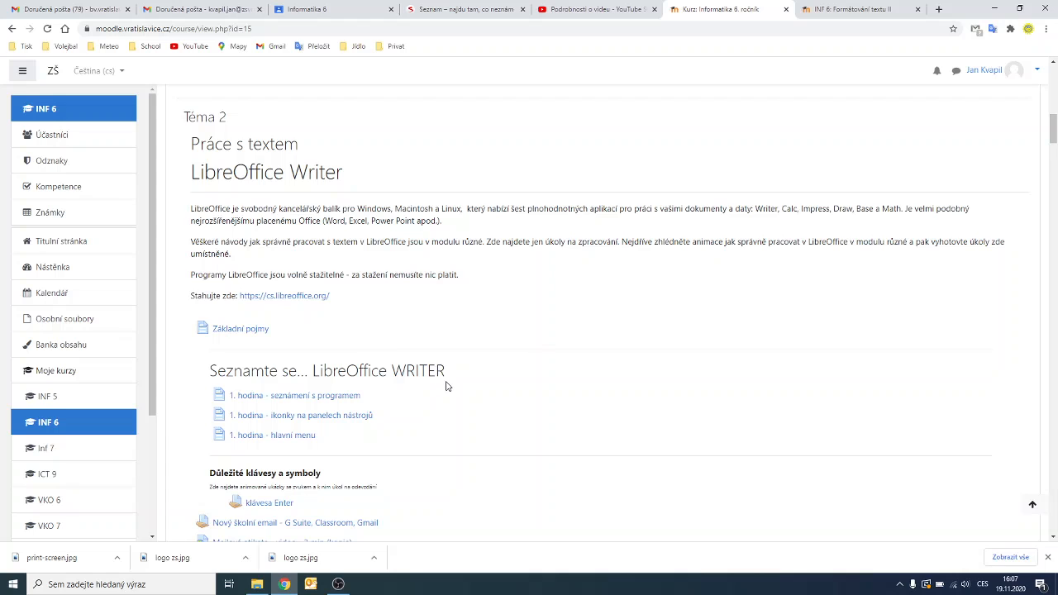
Open the 'Formátování textu II' assignment from the Informatika 6. ročník course page.
scroll(447, 386, "down", 12)
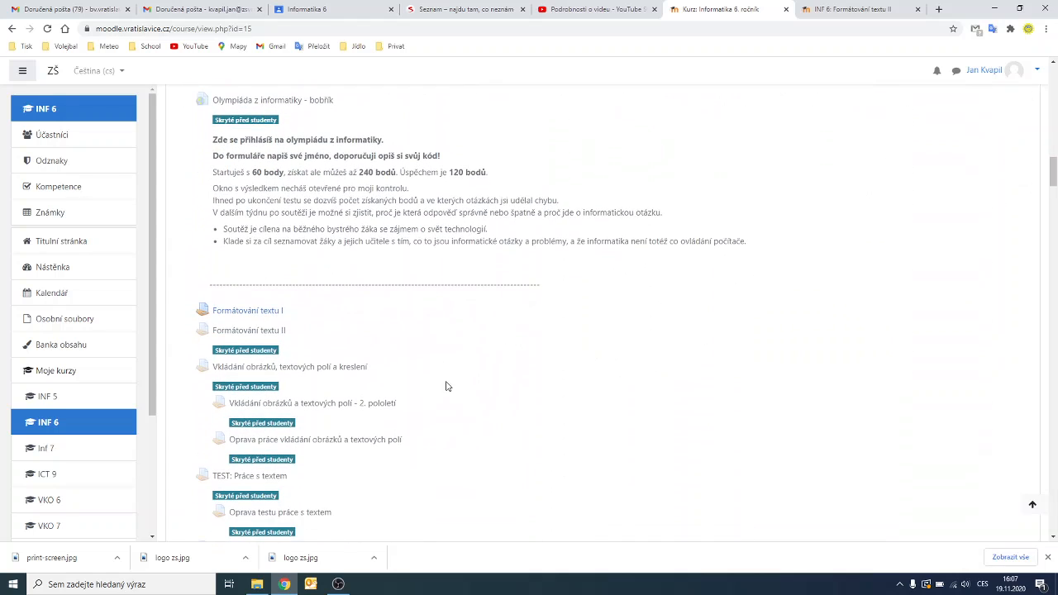
left_click(276, 332)
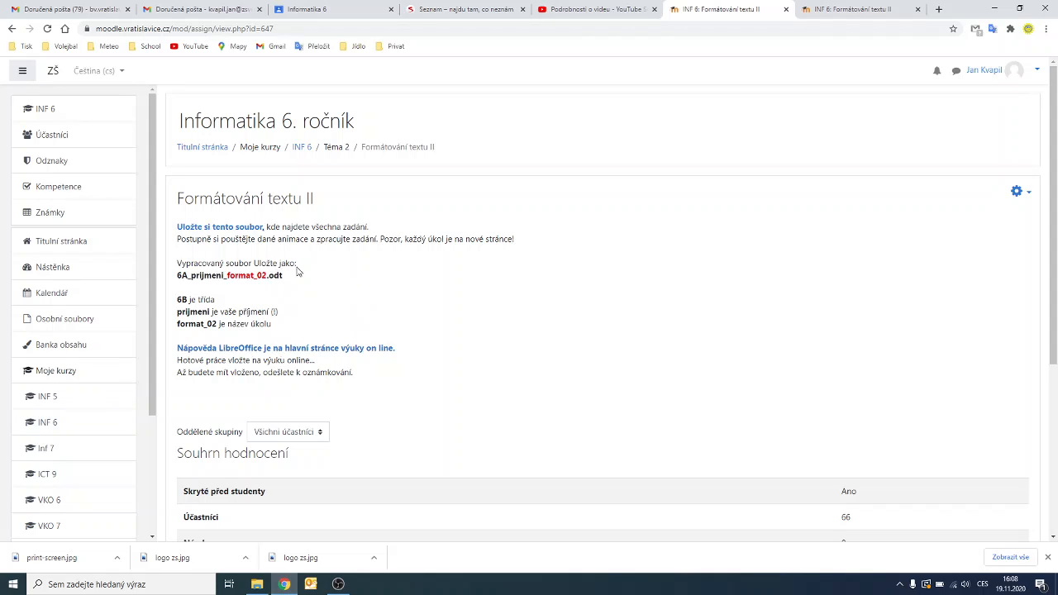
Download the assignment's .odt file via the 'Uložte si tento soubor' link.
left_click(231, 228)
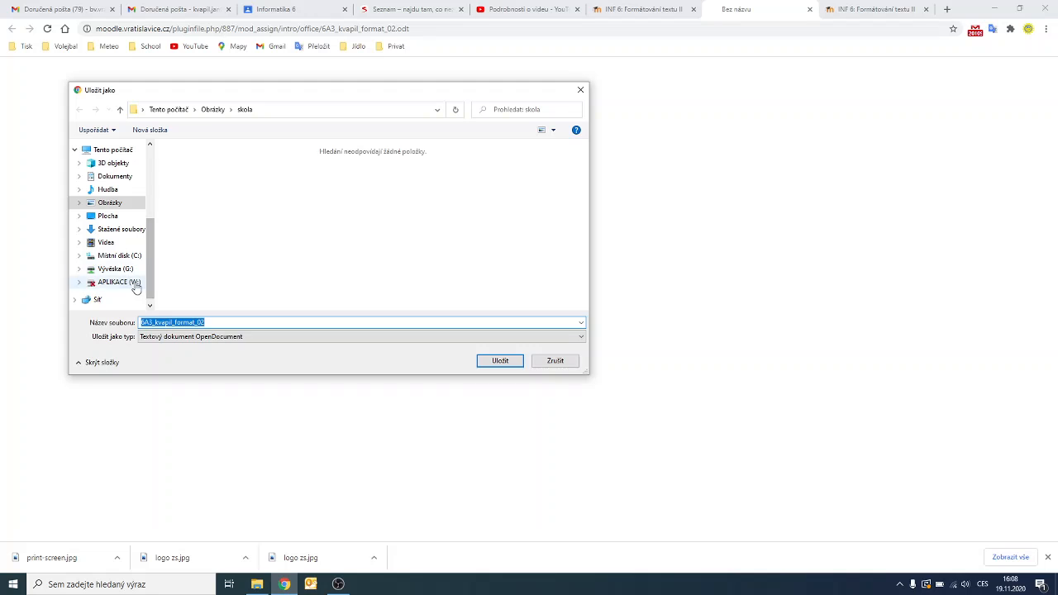
Browse the save location to This PC > Dokumenty > skola.
left_click(119, 259)
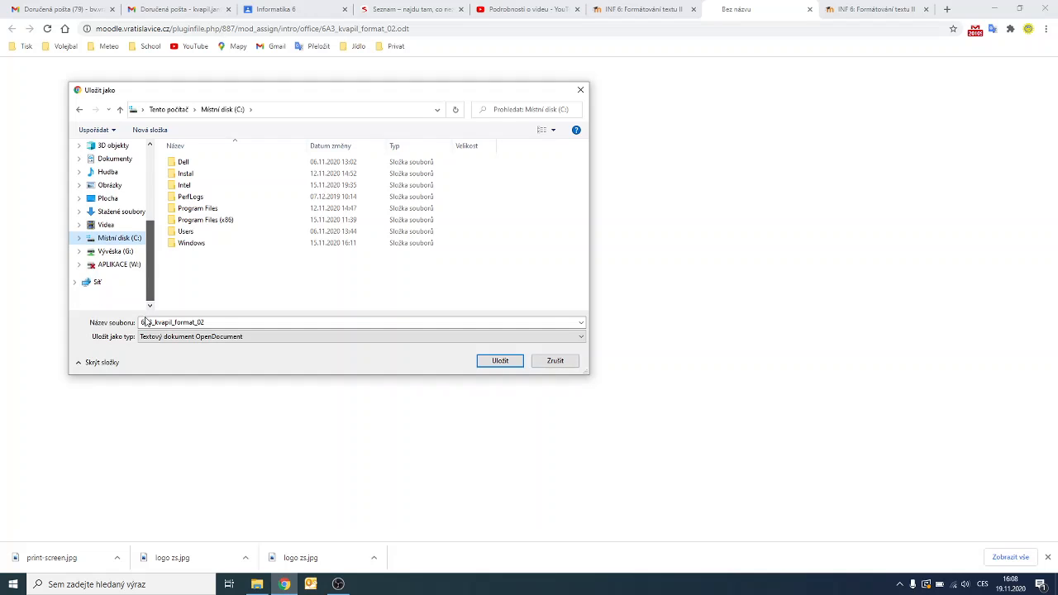
scroll(140, 281, "down", 1)
scroll(133, 265, "up", 3)
left_click(112, 246)
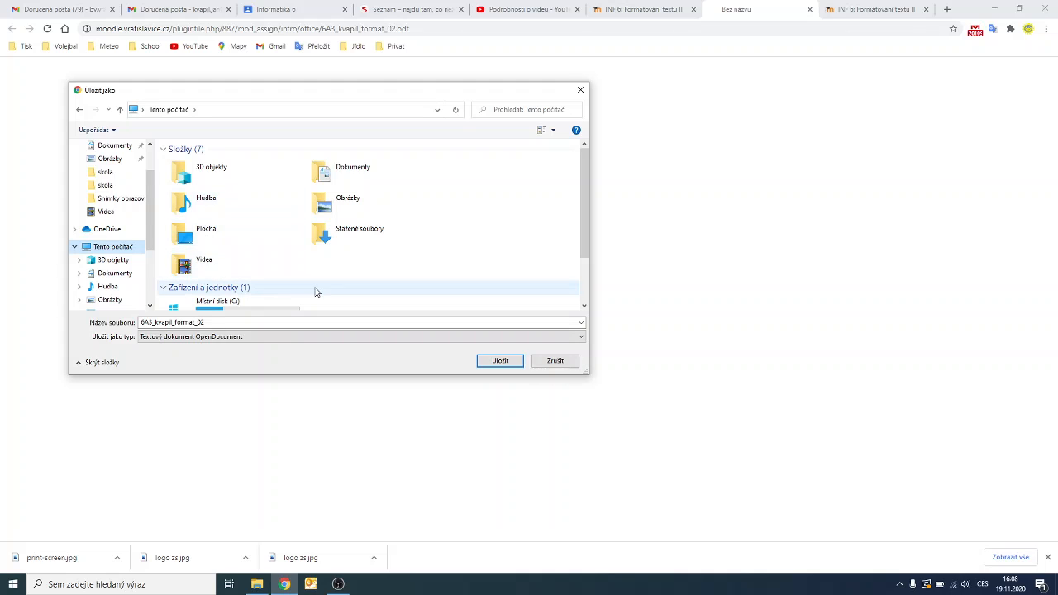
double_click(347, 172)
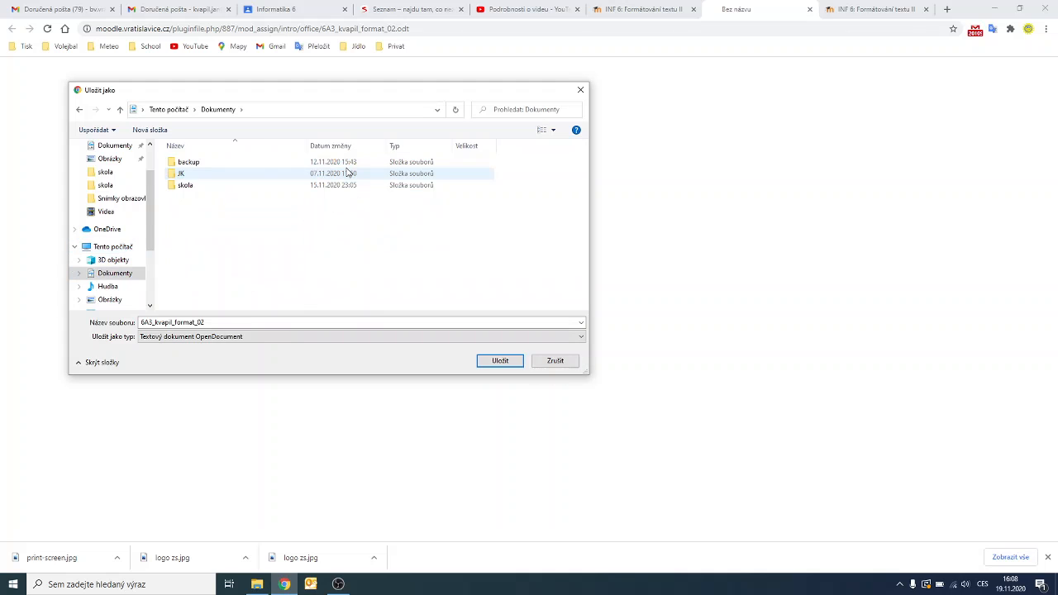
double_click(190, 187)
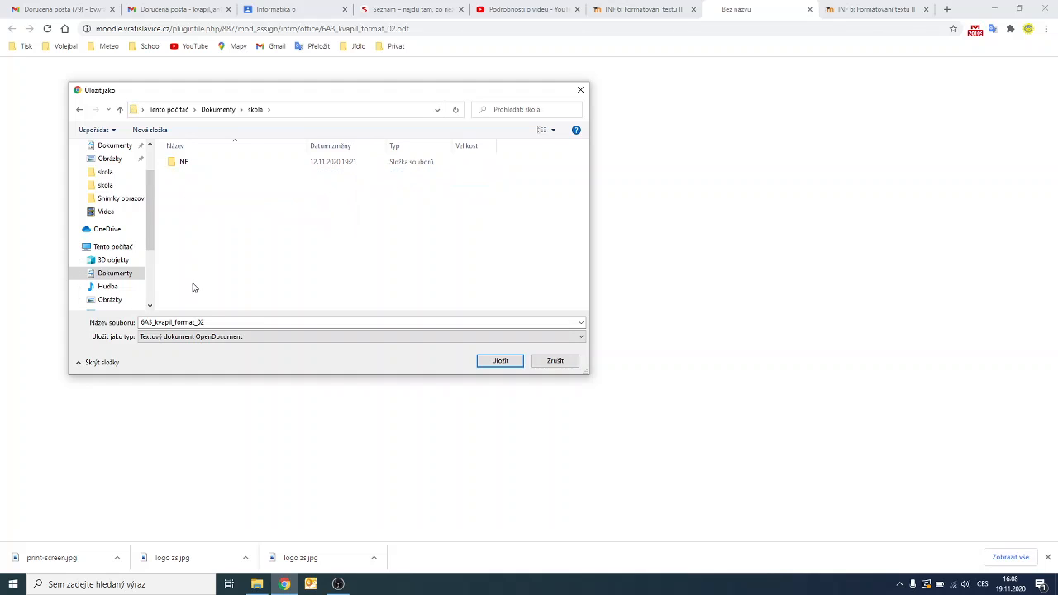
Change the file name's class code from 6A3 to 6A and save it in the INF folder.
double_click(221, 322)
left_click(221, 322)
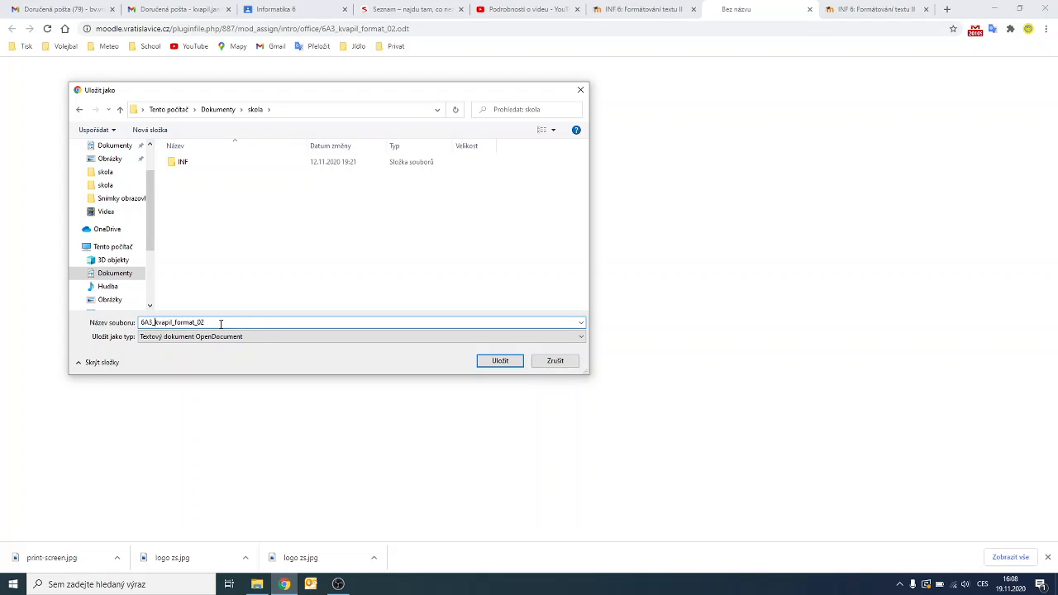
key("BackSpace")
double_click(183, 163)
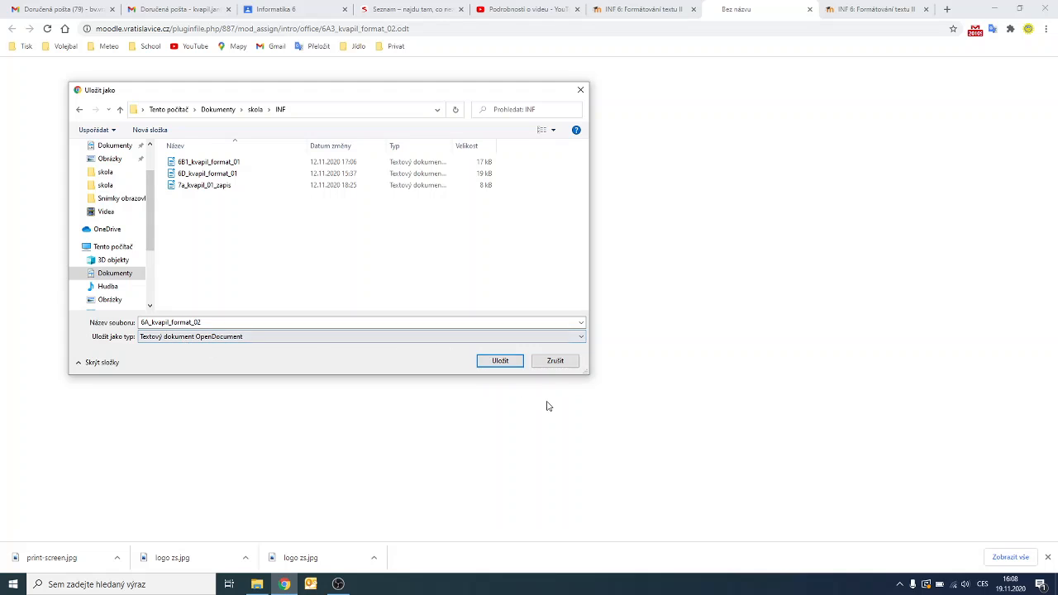
left_click(500, 361)
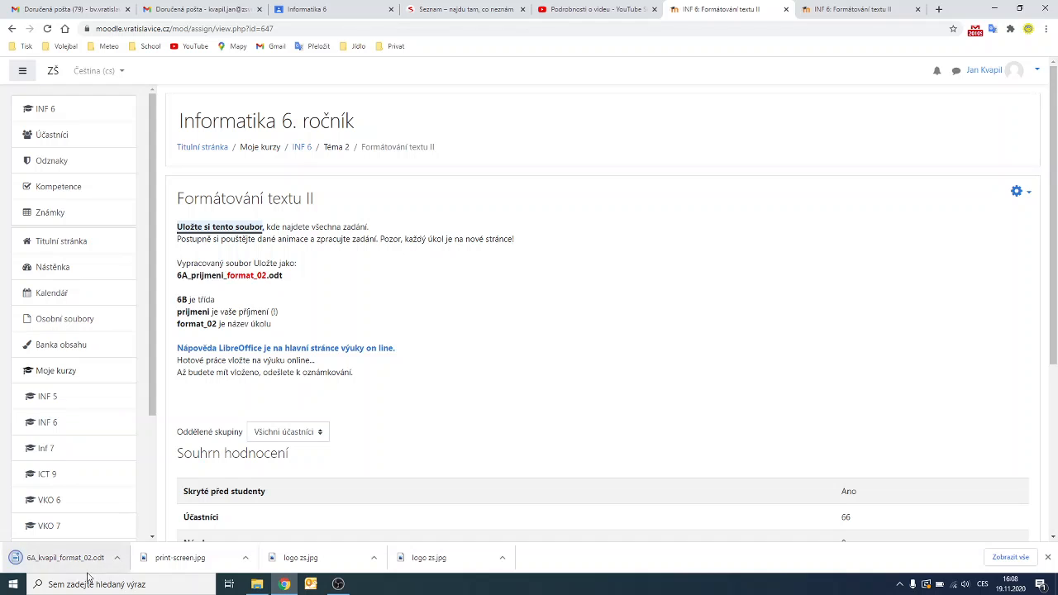
Open the 6A format_02 .odt file from Dokumenty > skola > INF in Writer.
left_click(257, 584)
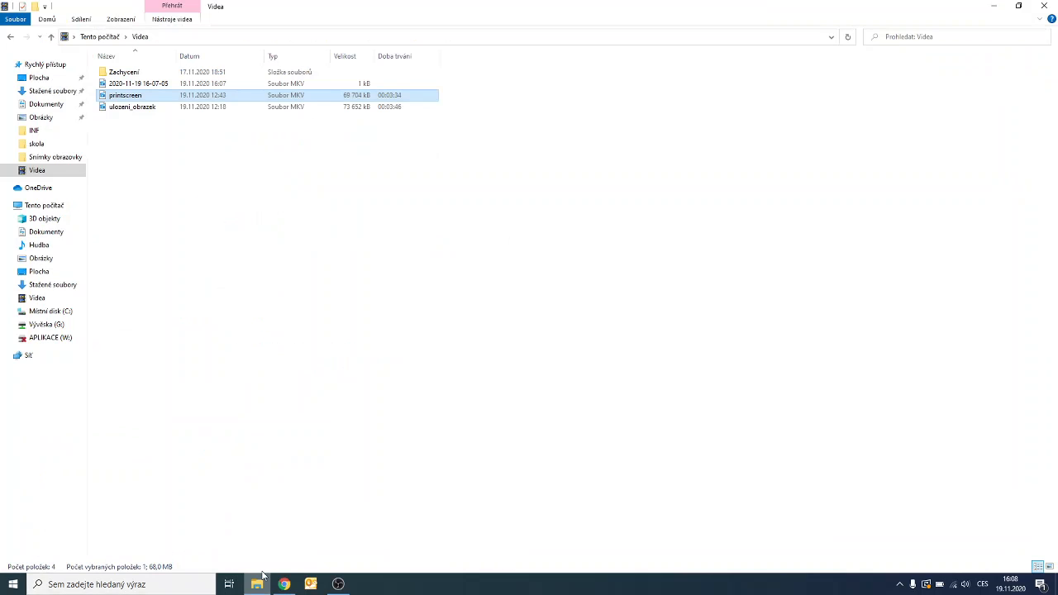
left_click(60, 105)
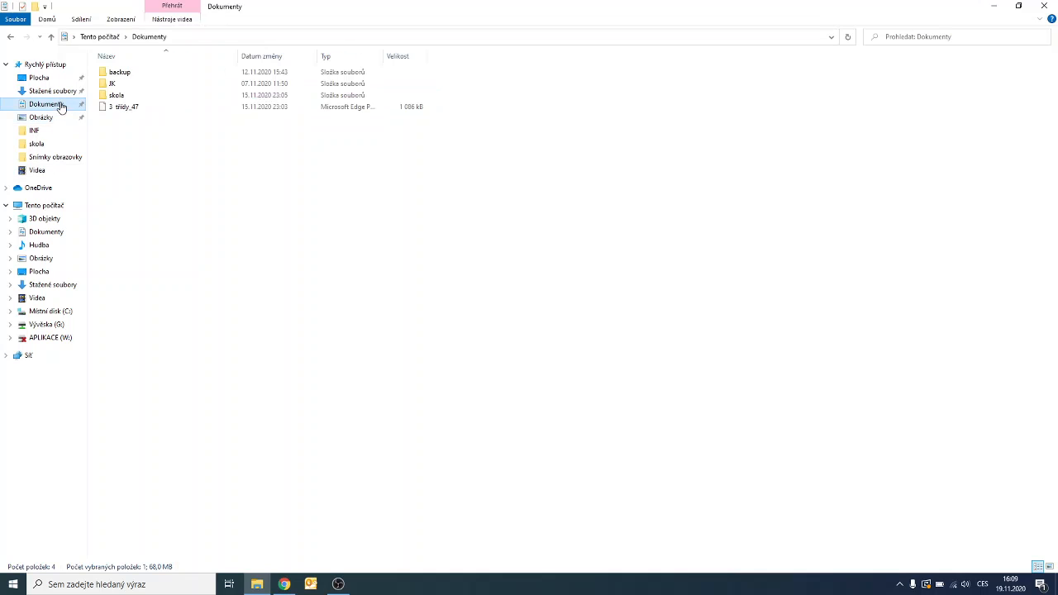
double_click(117, 96)
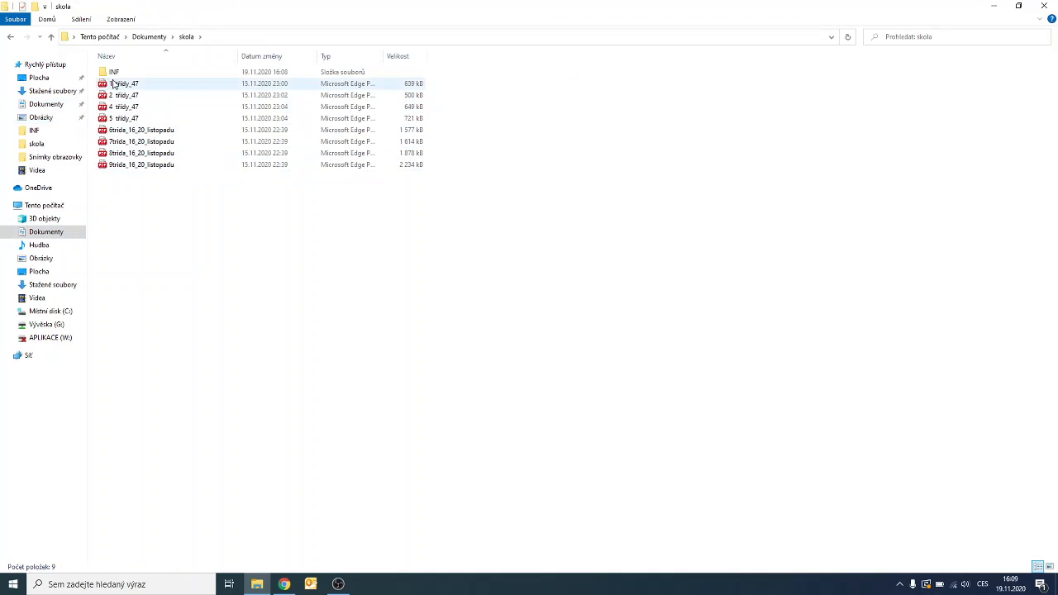
double_click(116, 73)
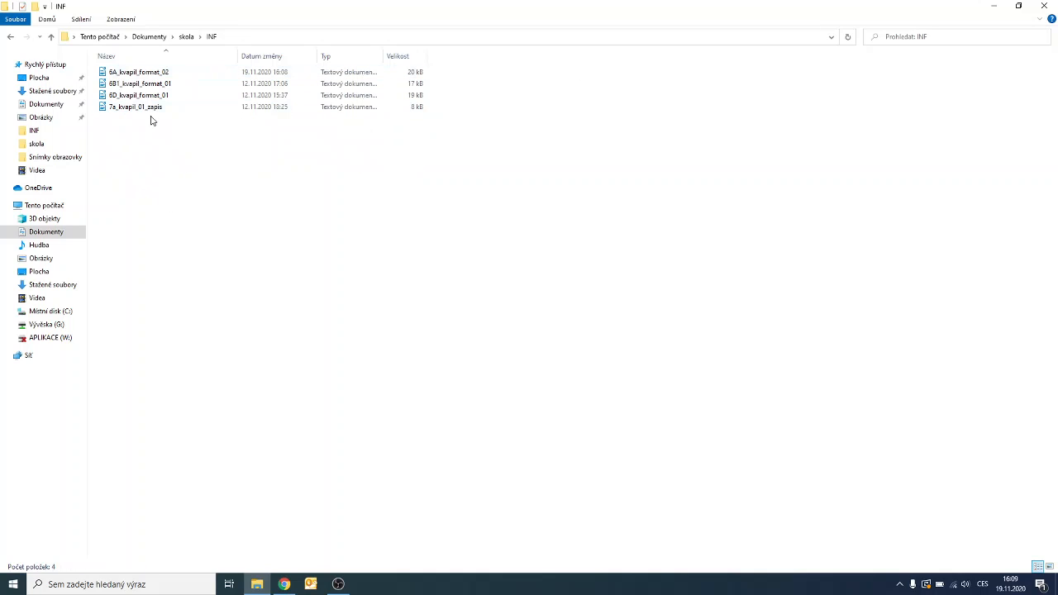
left_click(155, 72)
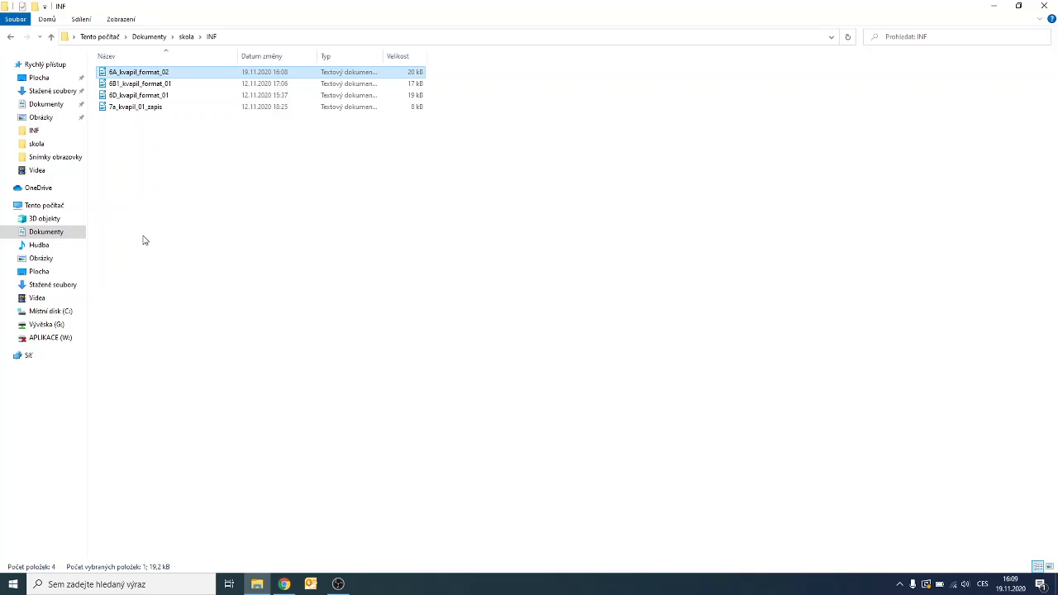
key("Return")
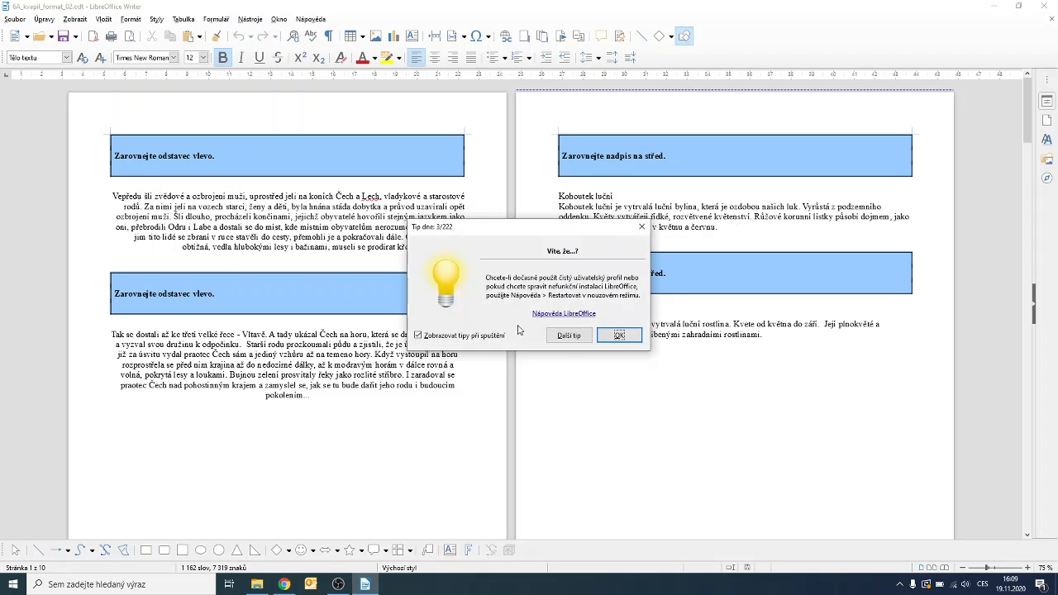
Dismiss the Tip of the Day and left-align the first story paragraph.
left_click(618, 335)
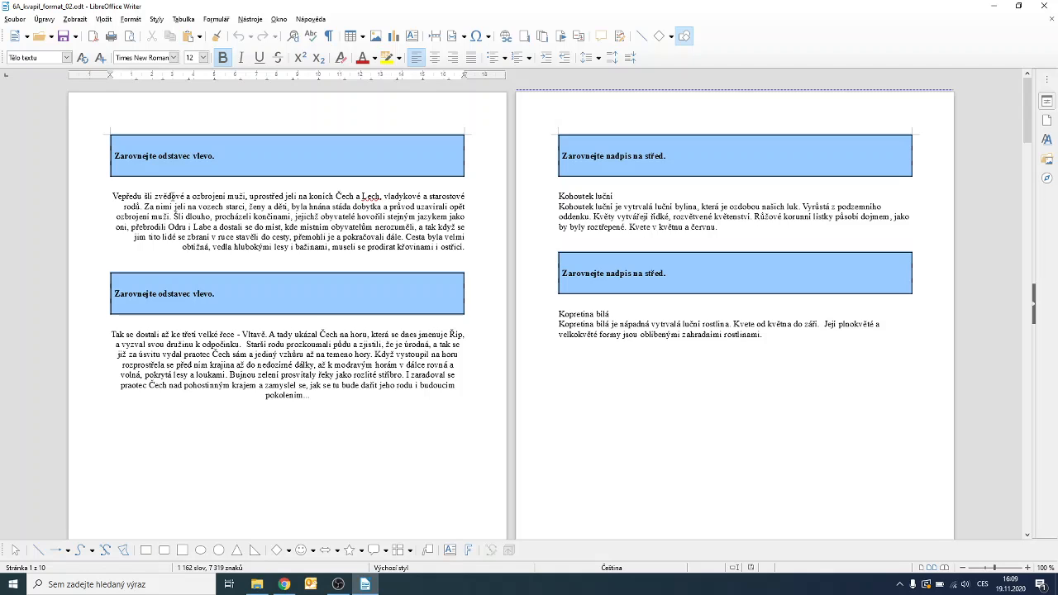
double_click(172, 195)
left_click(172, 195)
left_click(172, 196)
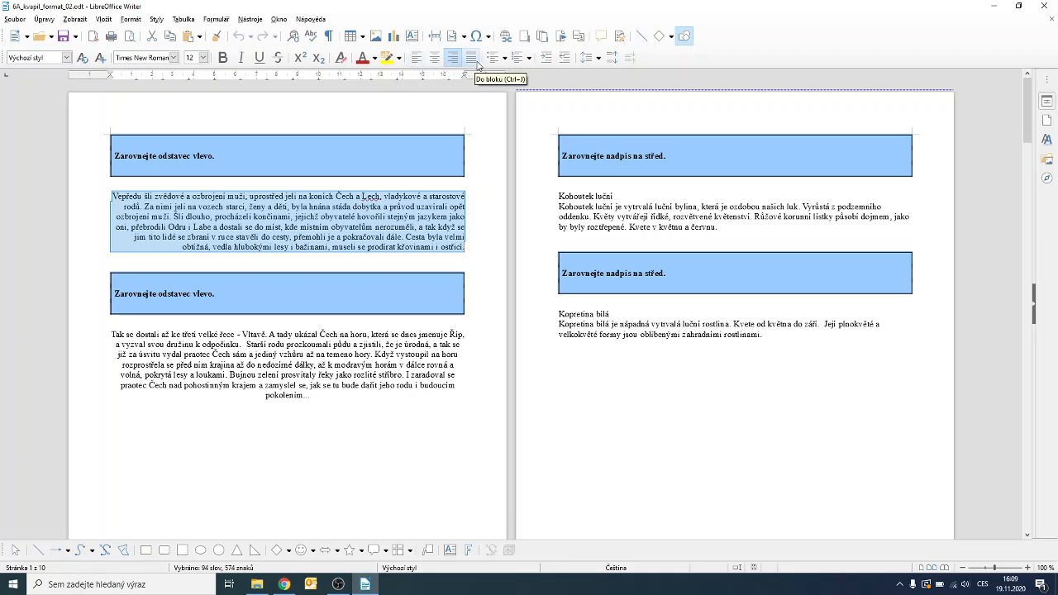
left_click(415, 59)
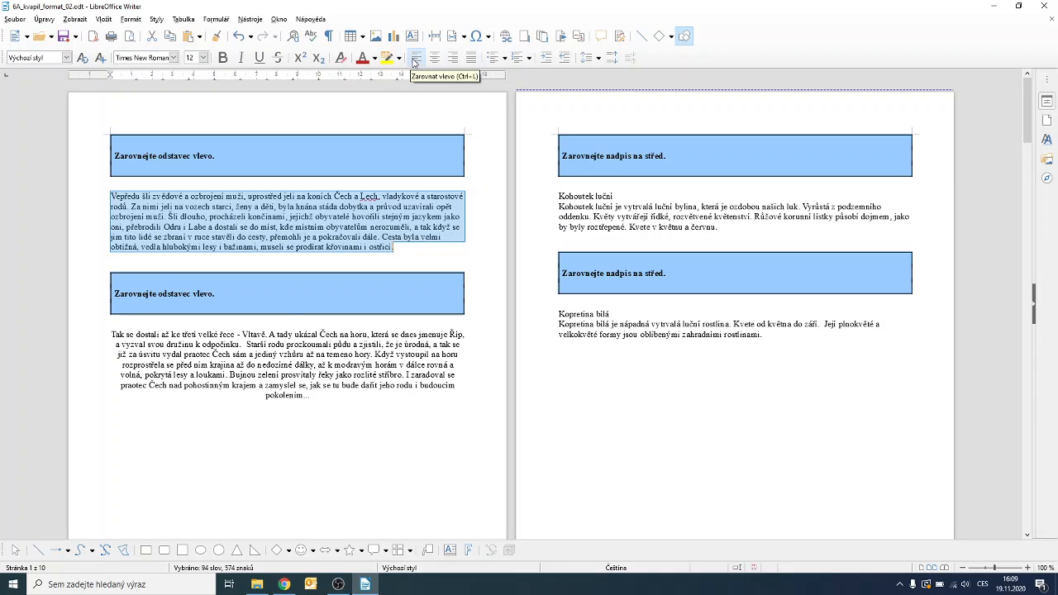
Left-align the second story paragraph, 'Tak se dostali až ke třetí velké řece', via Format > Align Text.
double_click(254, 334)
left_click(254, 334)
left_click(254, 335)
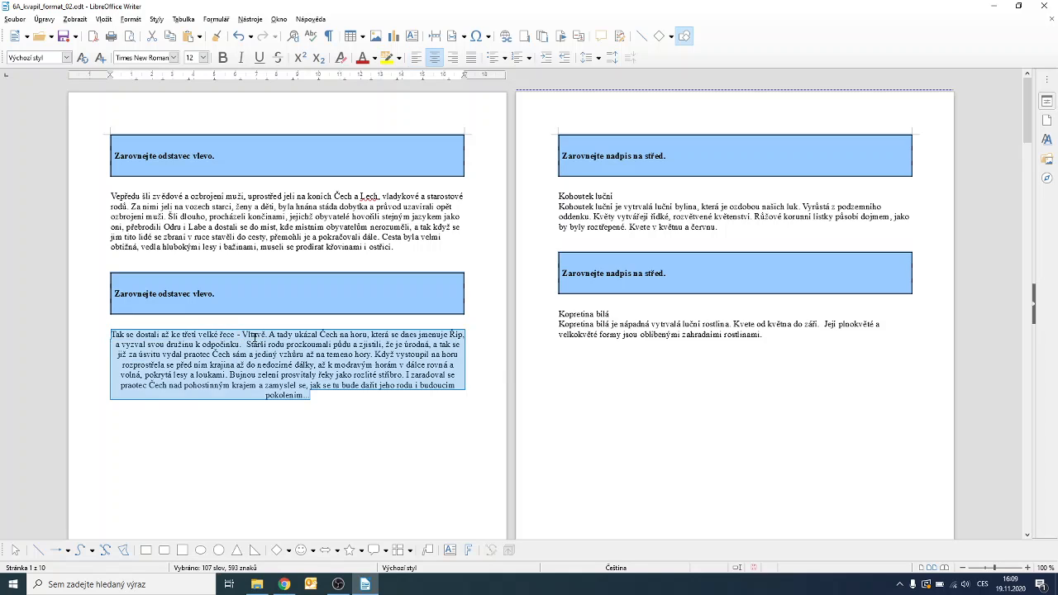
left_click(134, 21)
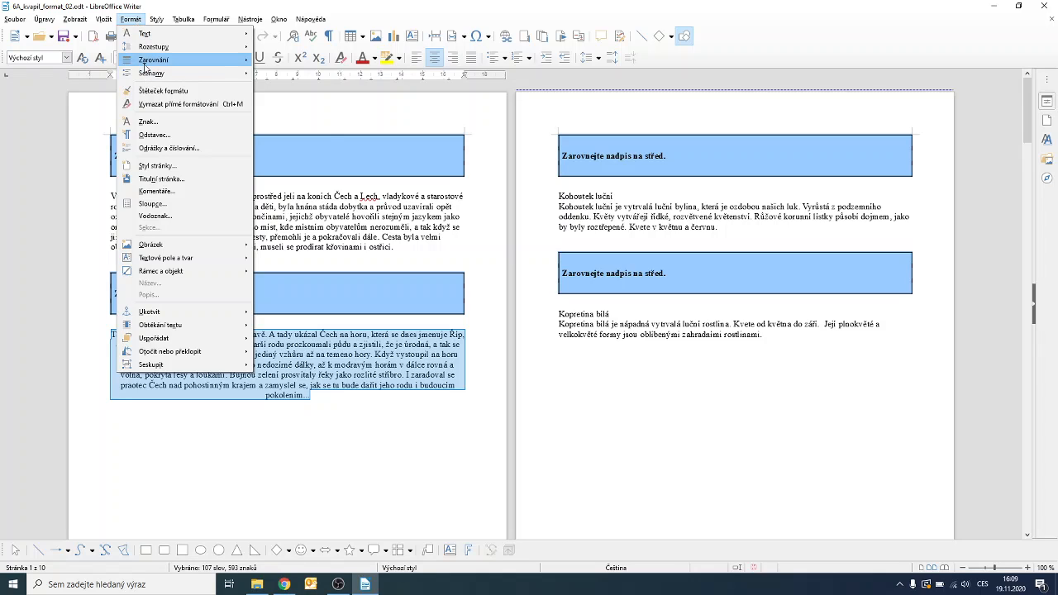
mouse_move(165, 60)
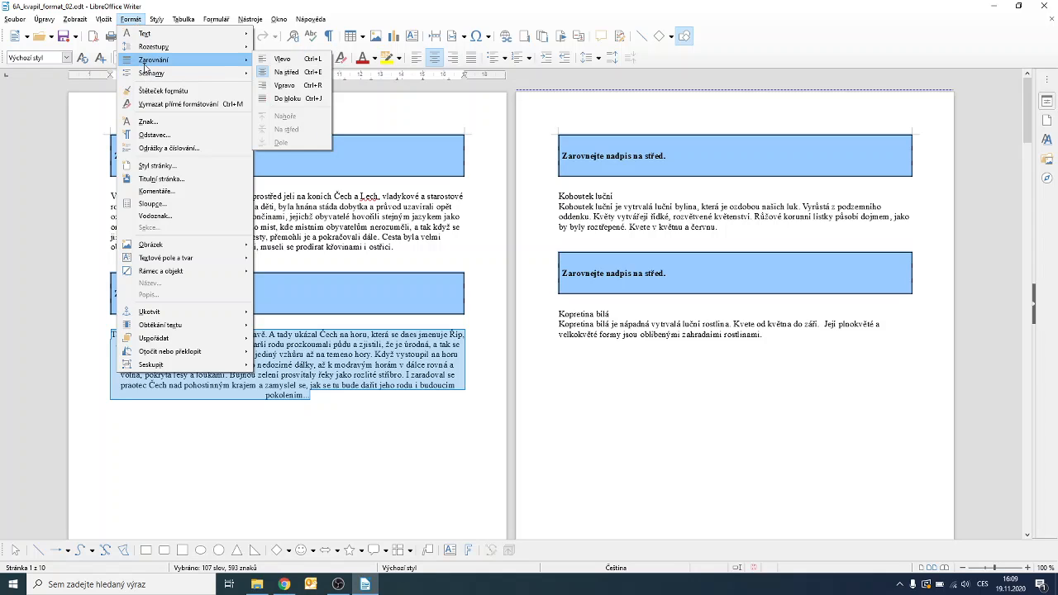
left_click(273, 62)
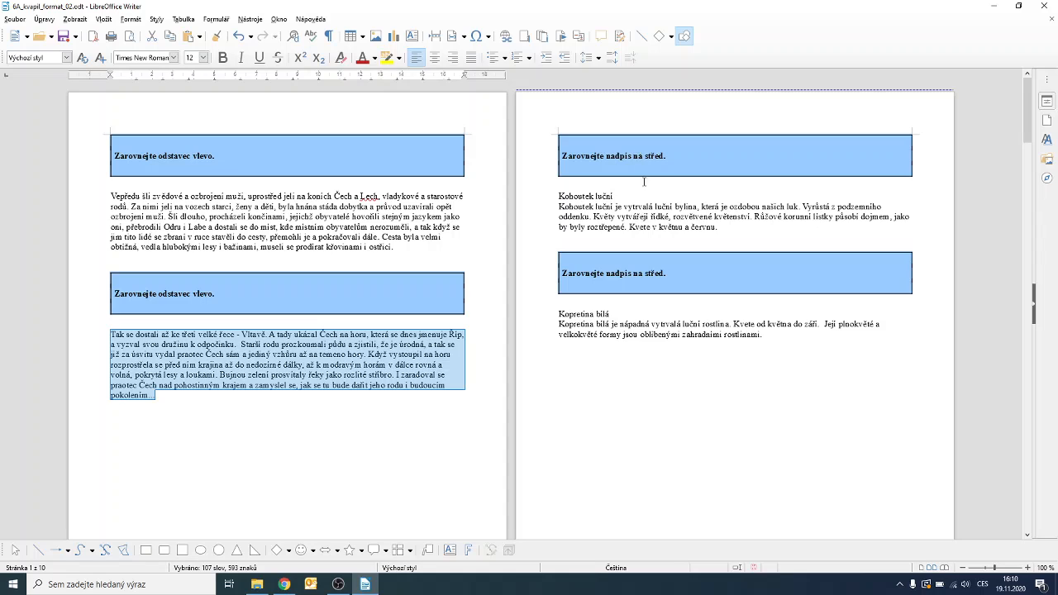
Centre the 'Kohoutek luční' and 'Kopretina bílá' headings.
triple_click(585, 196)
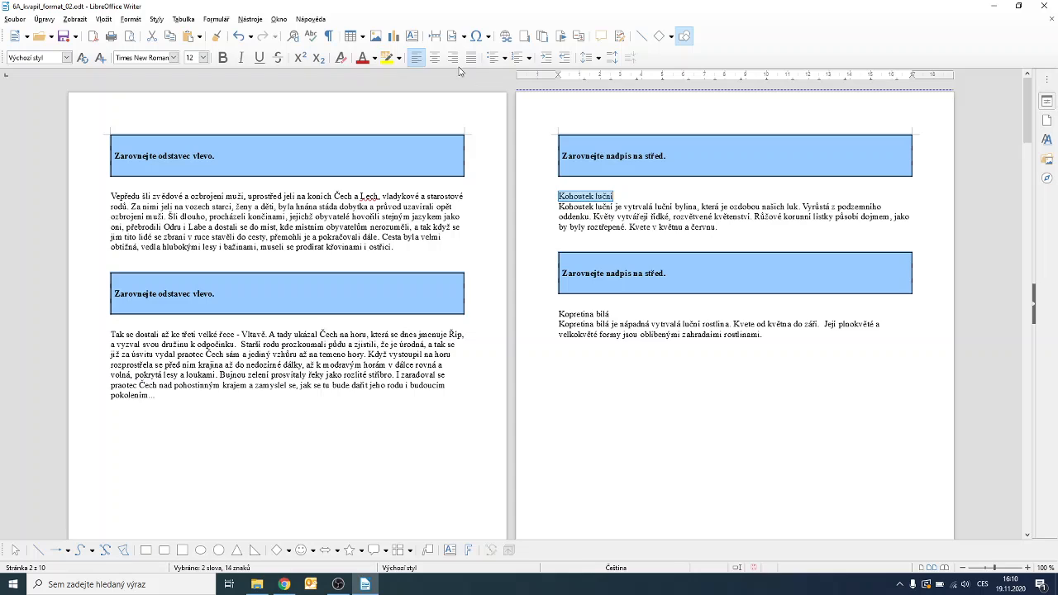
left_click(434, 59)
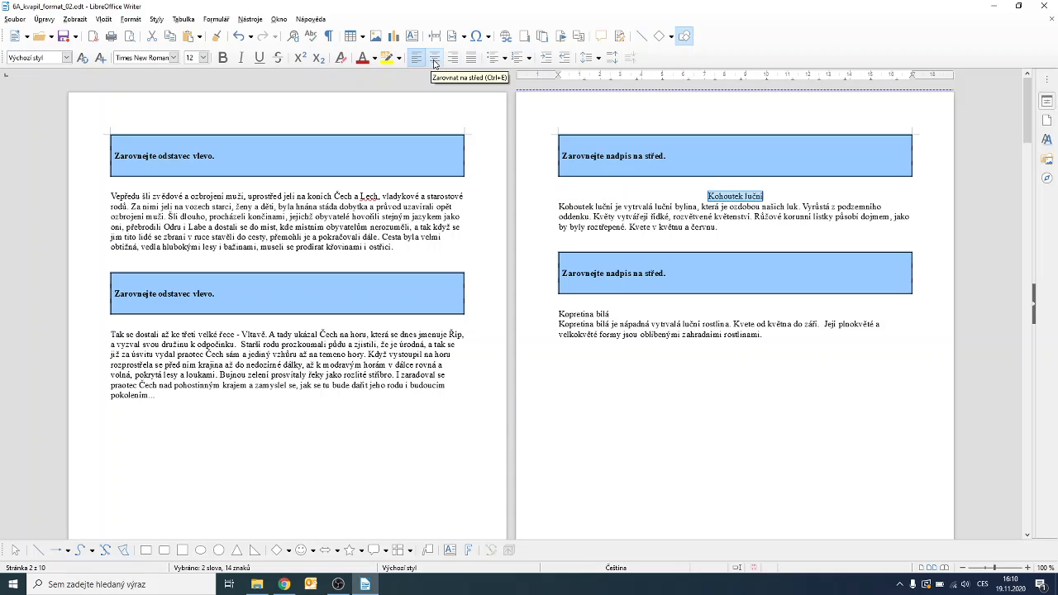
triple_click(585, 315)
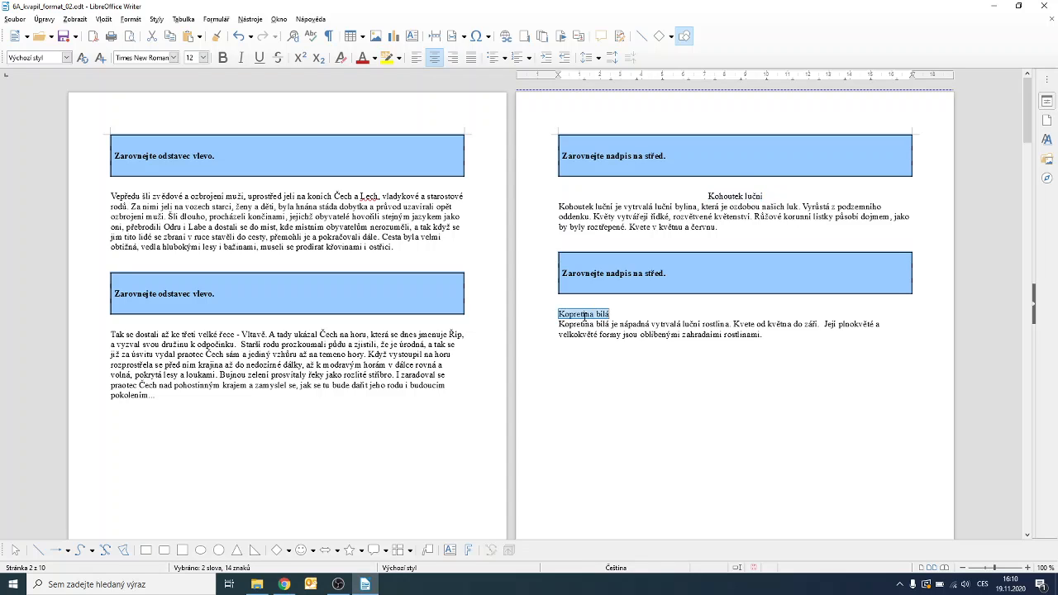
left_click(130, 20)
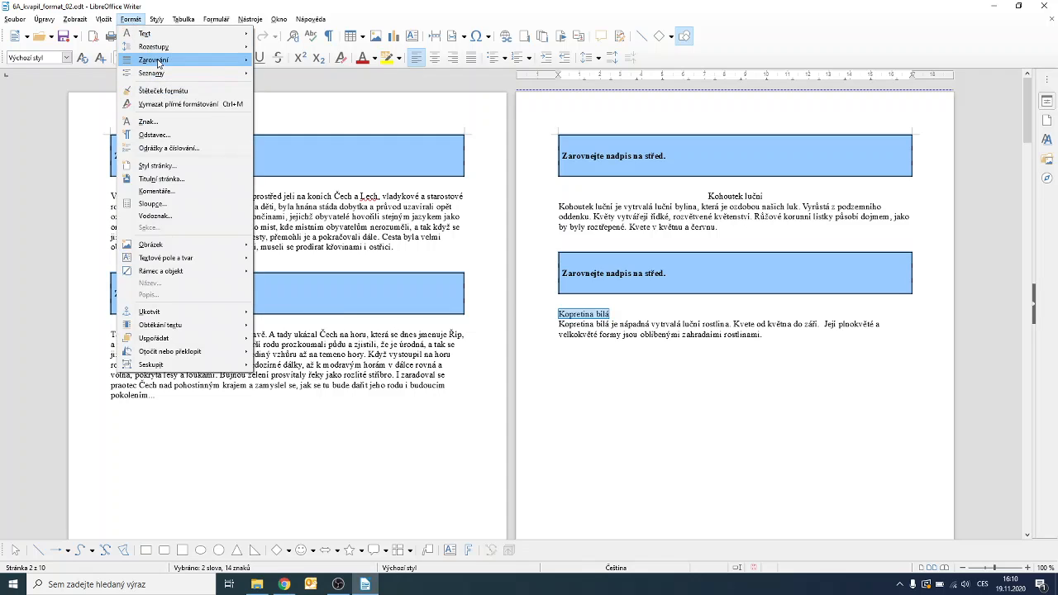
mouse_move(178, 63)
left_click(286, 73)
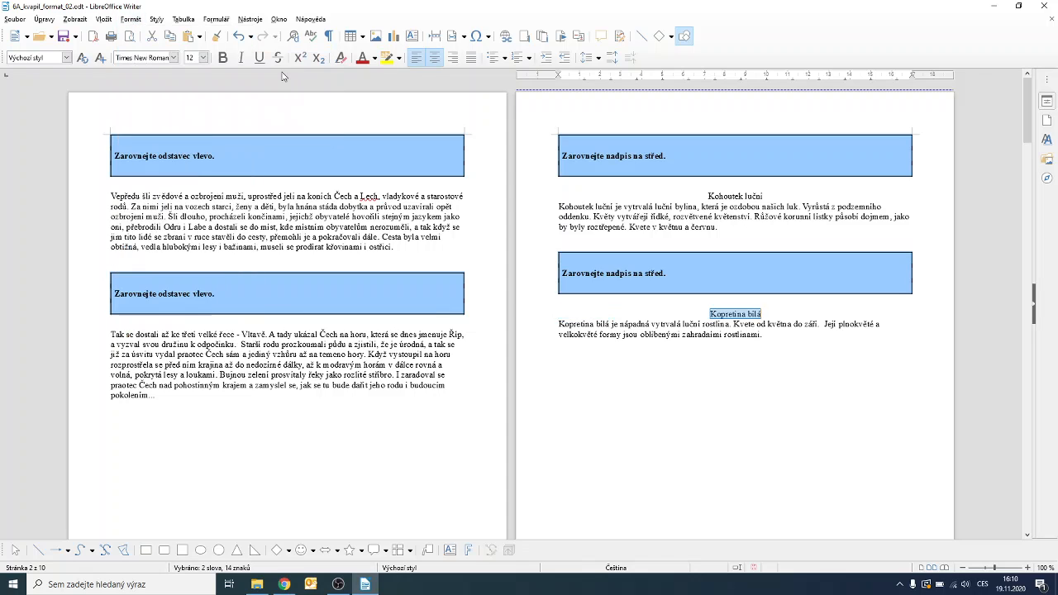
scroll(637, 408, "down", 20)
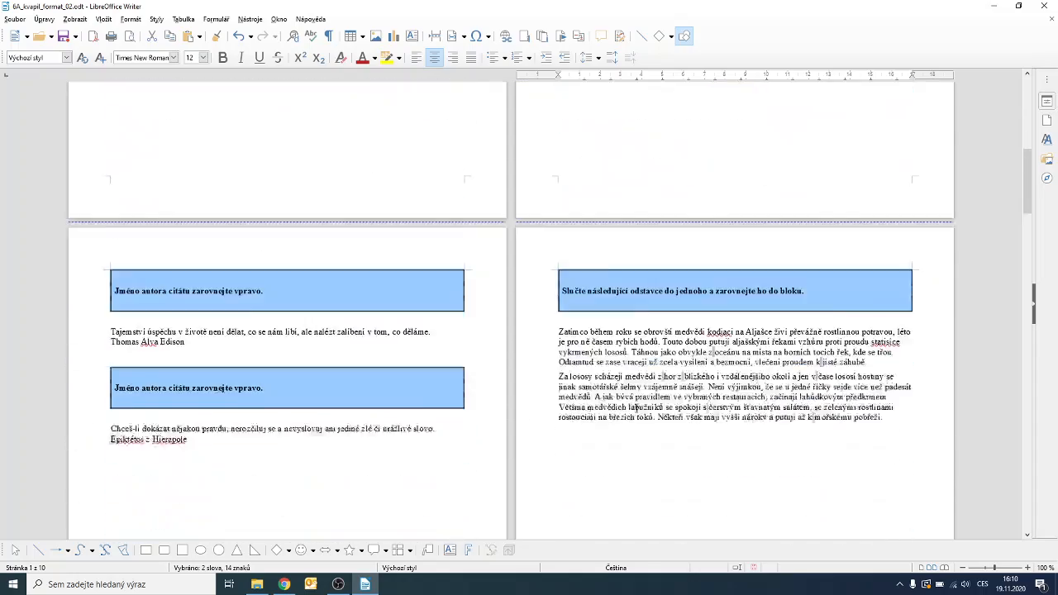
Right-align the quote authors 'Thomas Alva Edison' and 'Epiktétos z Hierapole'.
scroll(636, 408, "down", 3)
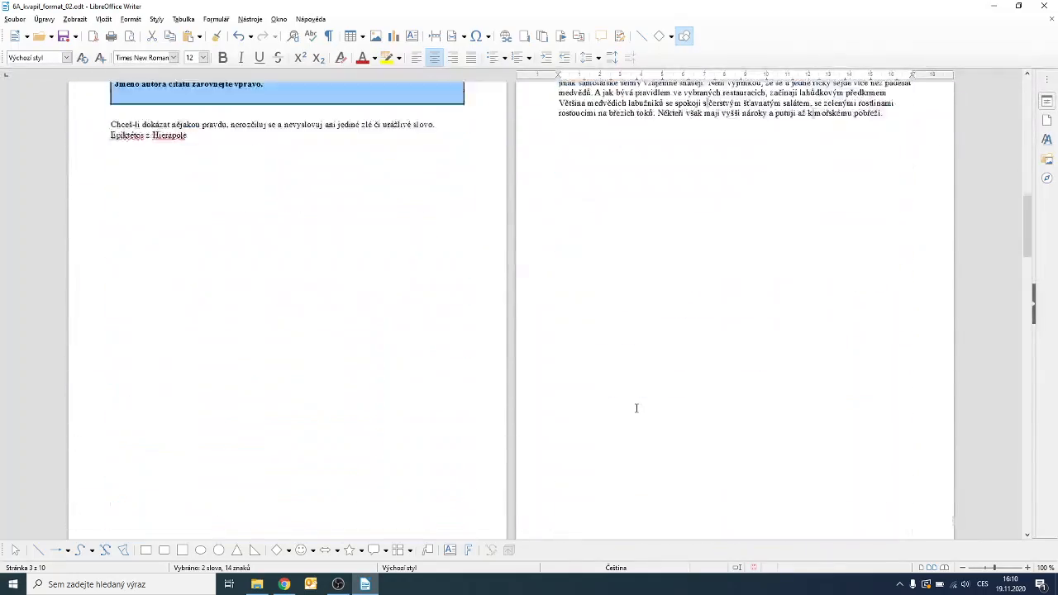
scroll(636, 408, "up", 8)
scroll(636, 407, "up", 7)
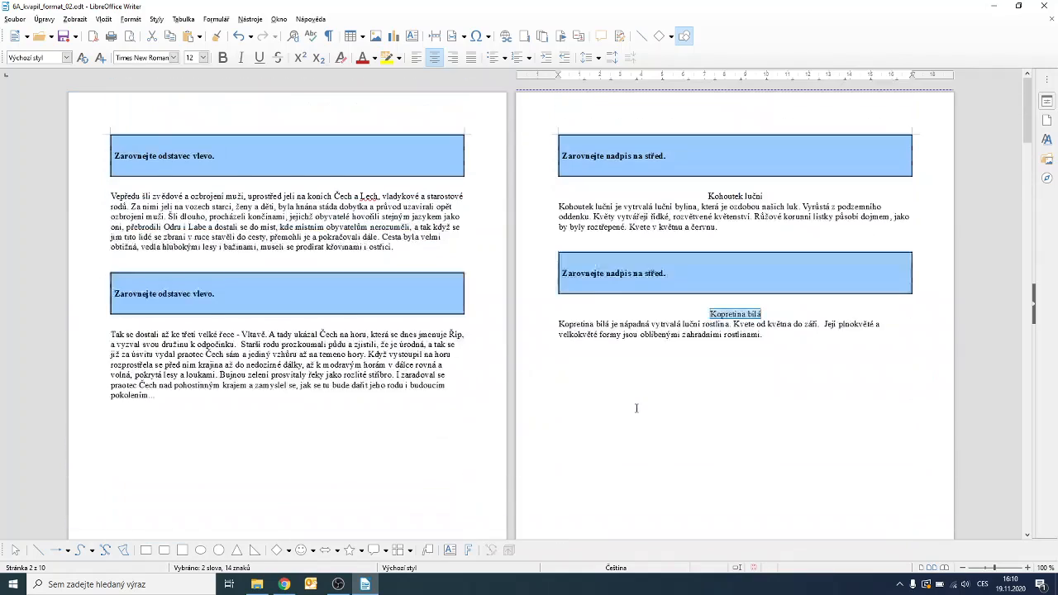
scroll(636, 408, "down", 12)
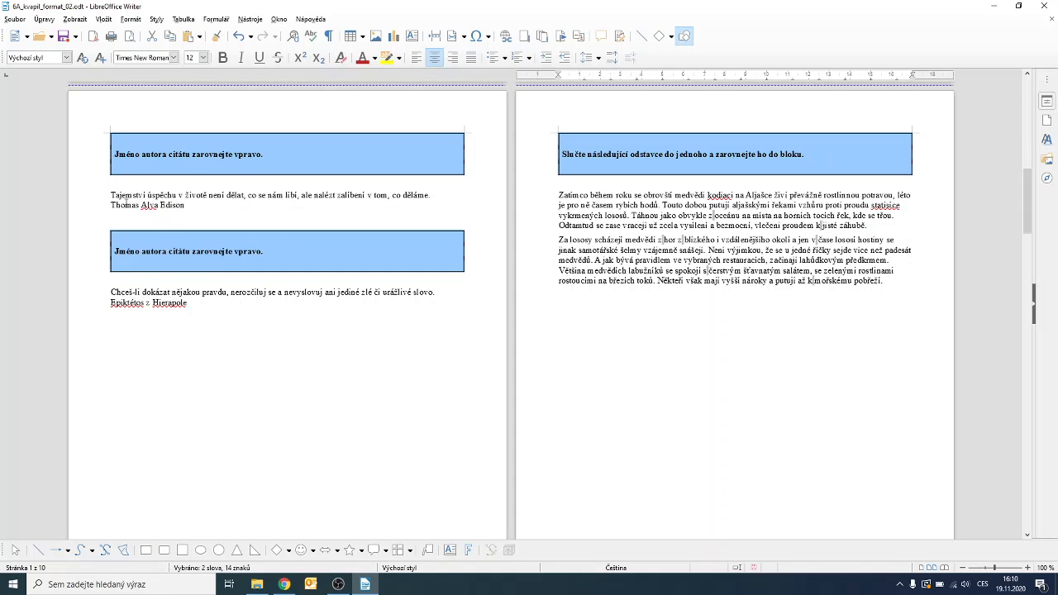
left_click_drag(110, 205, 185, 205)
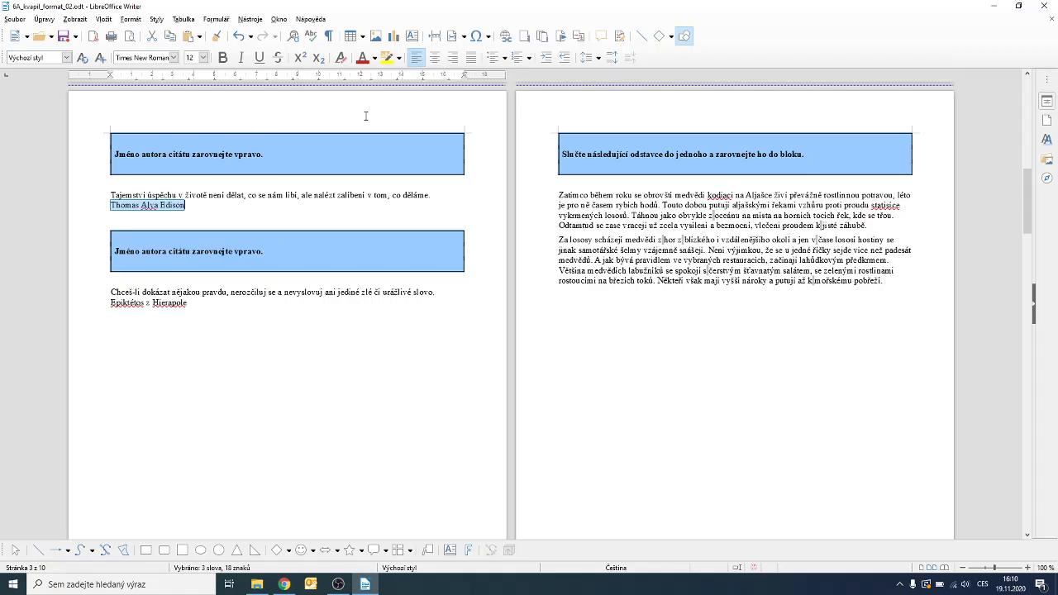
left_click(453, 58)
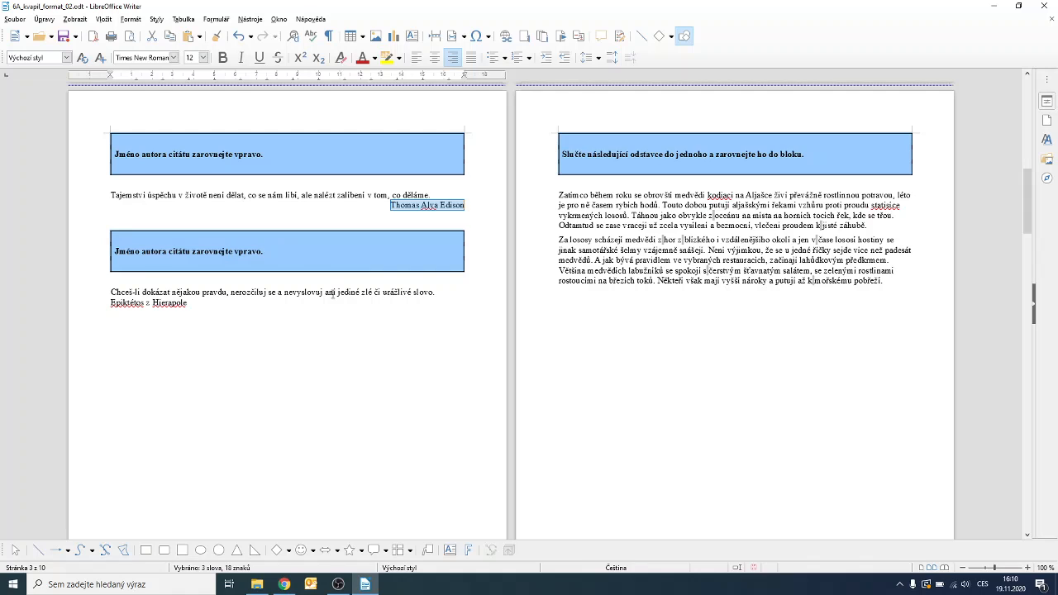
left_click_drag(111, 303, 189, 302)
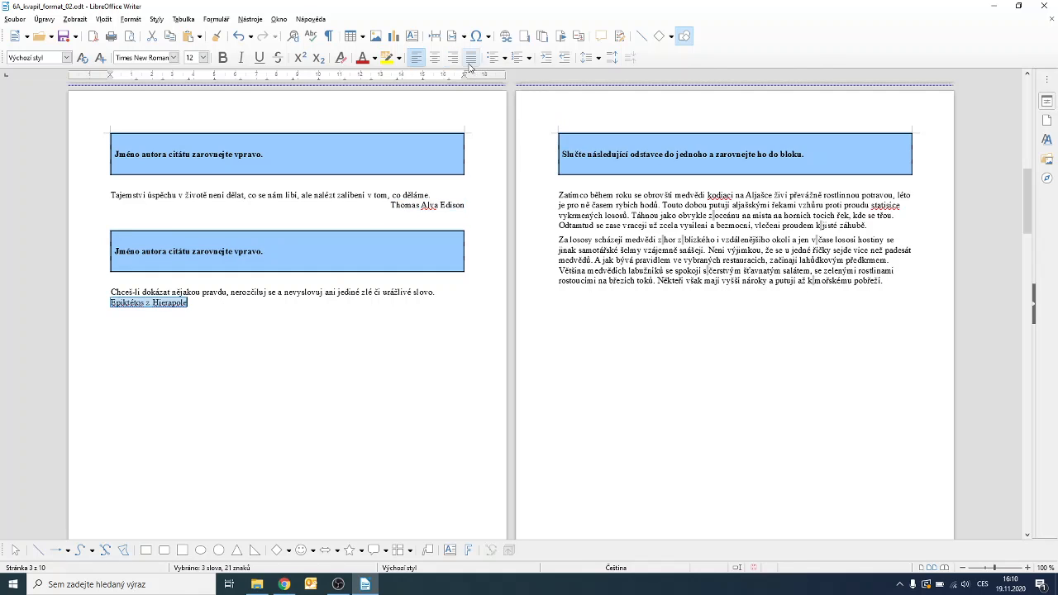
left_click(453, 57)
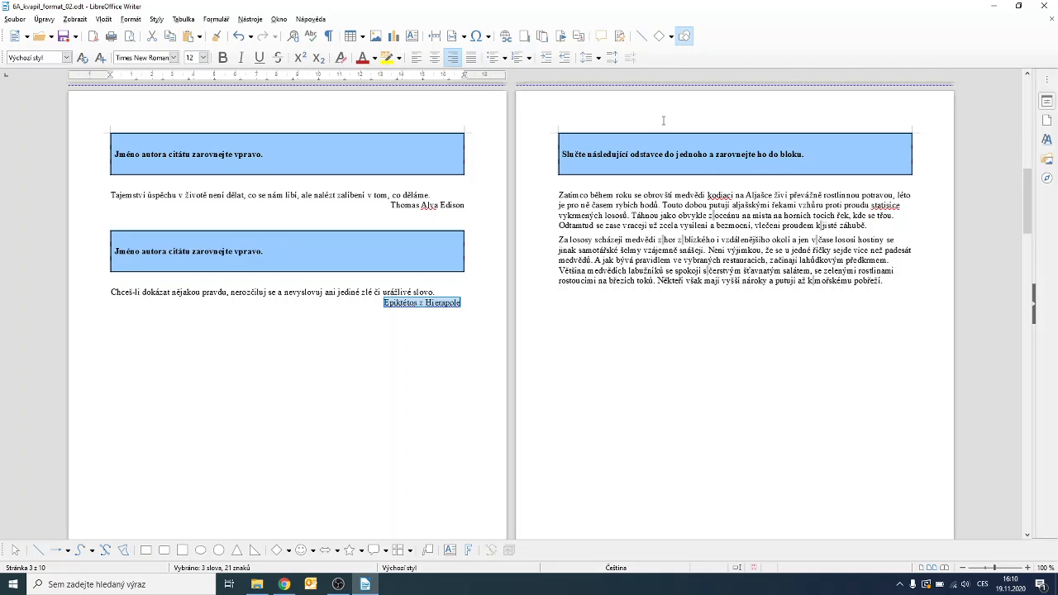
left_click(559, 239)
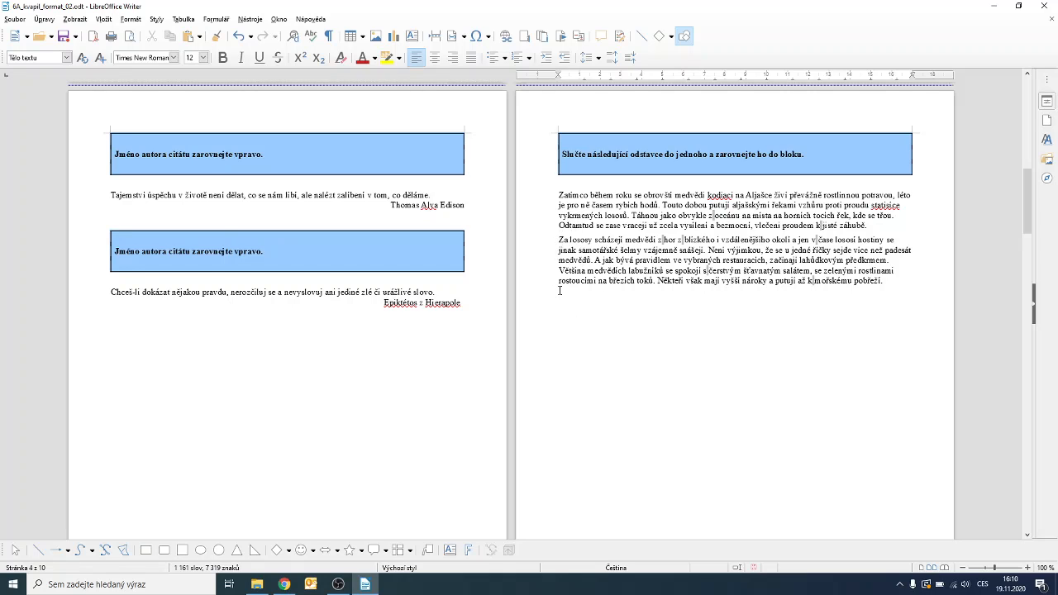
Join the bear and salmon paragraphs into one and justify the merged paragraph.
key("BackSpace")
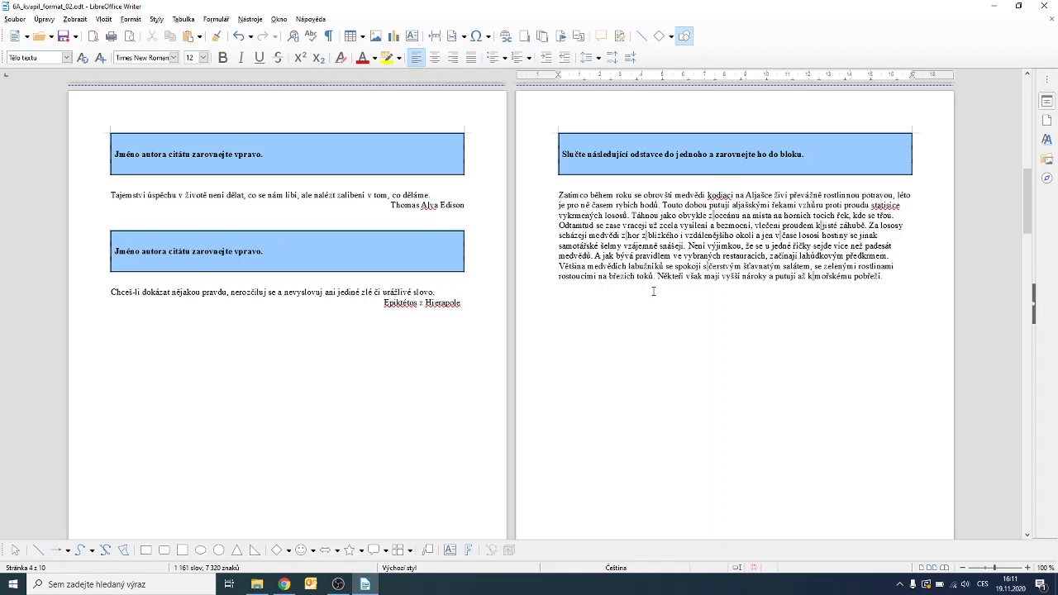
triple_click(662, 195)
left_click(661, 195)
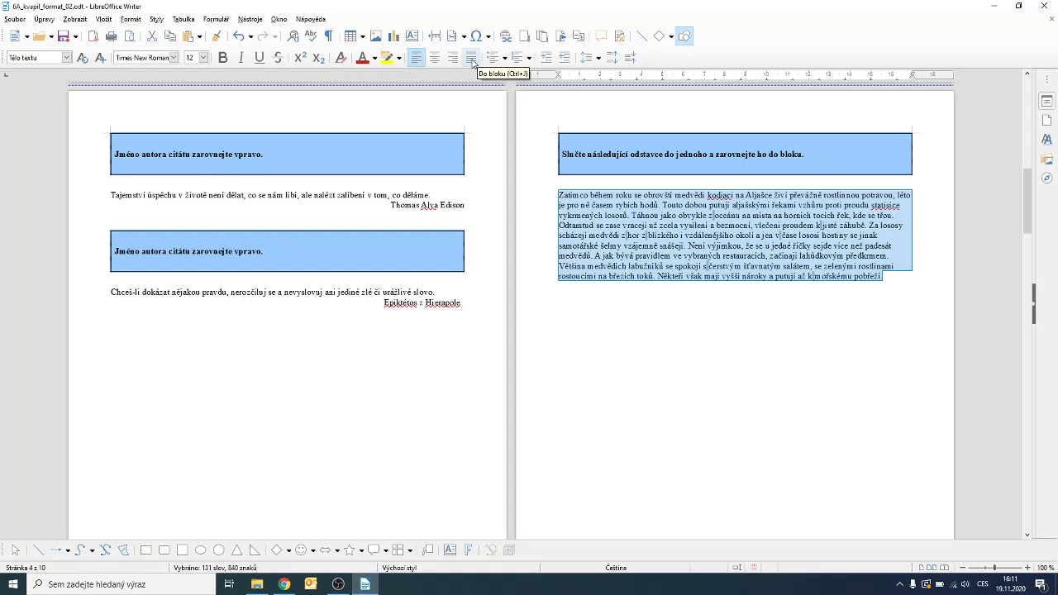
left_click(472, 58)
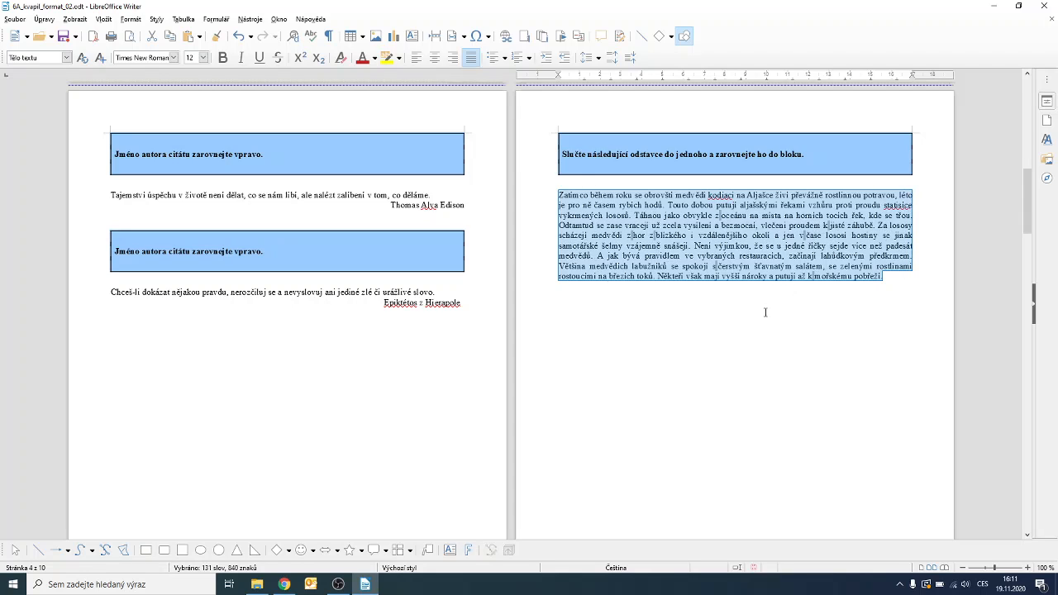
left_click(236, 38)
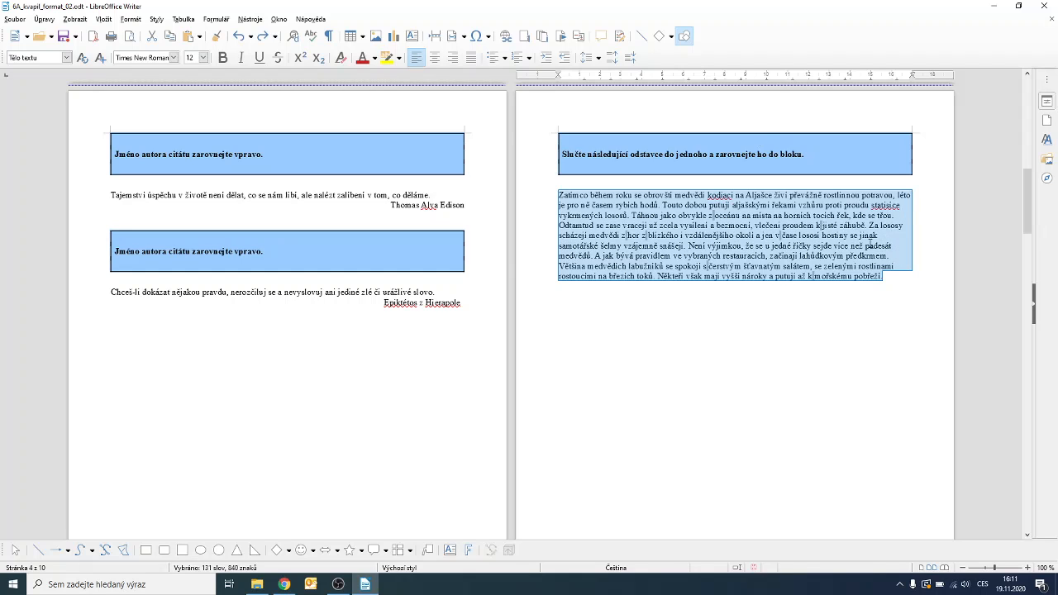
left_click(470, 58)
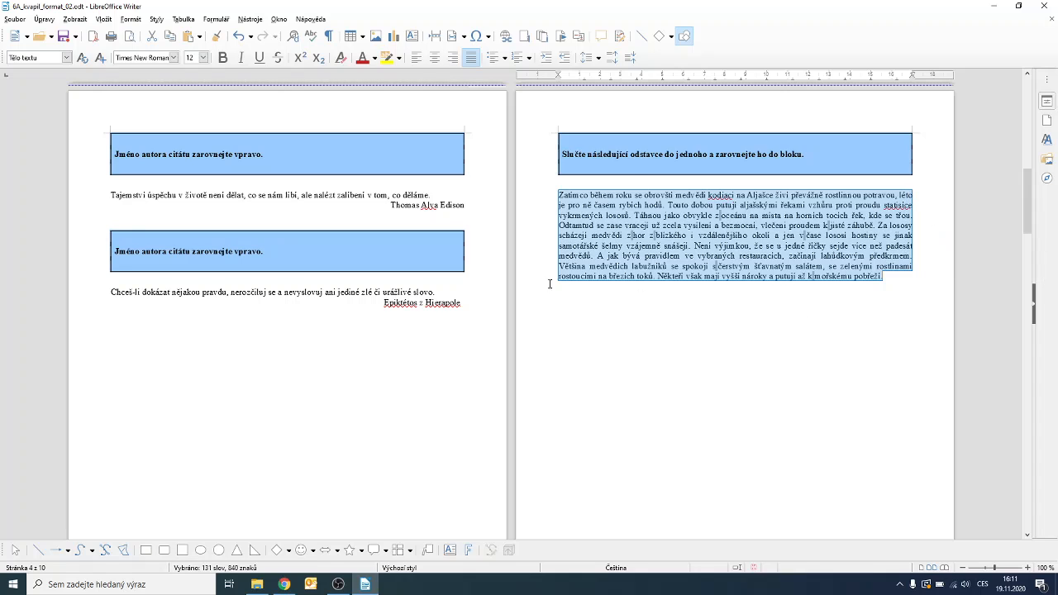
left_click(626, 324)
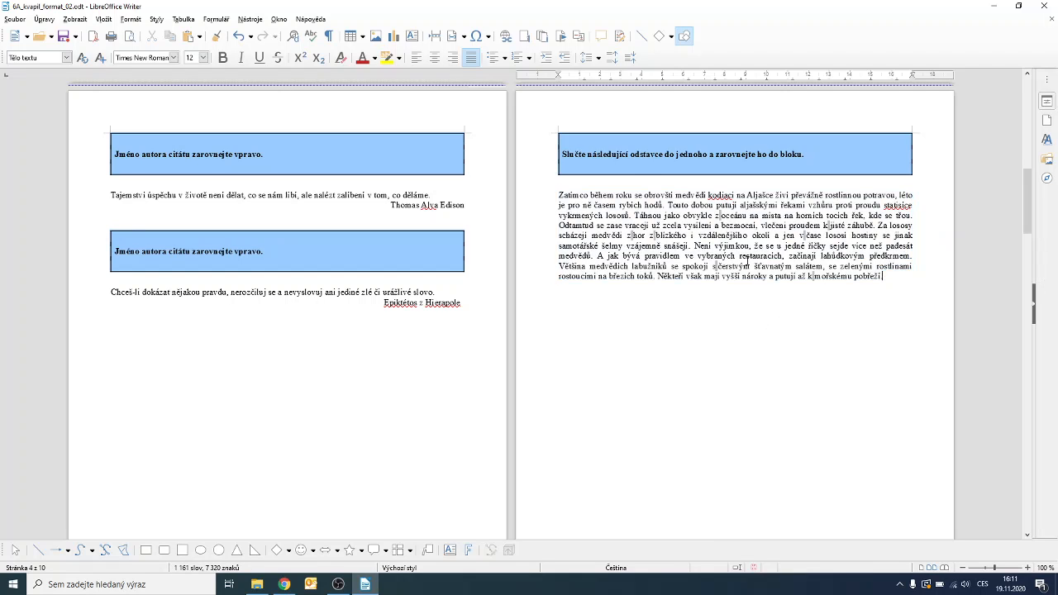
Look through the Format menu's alignment commands and close it without changes.
left_click(130, 19)
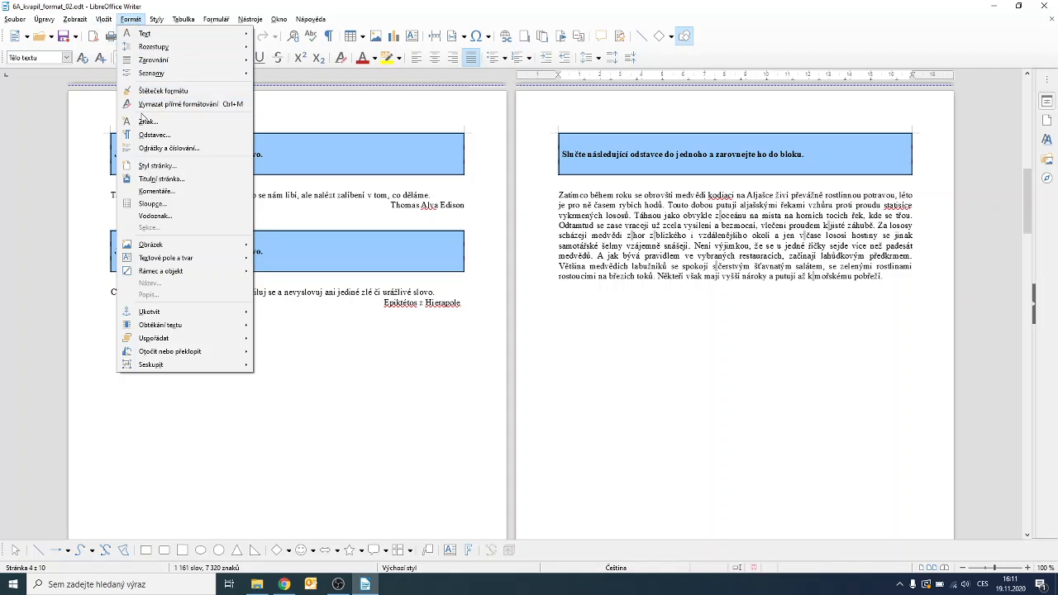
mouse_move(157, 65)
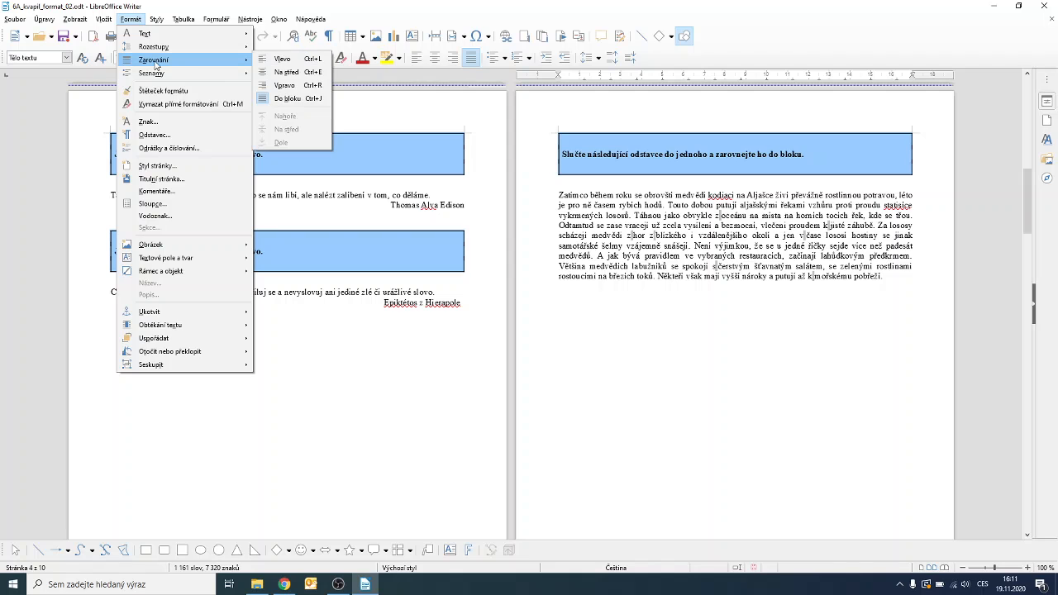
left_click(738, 234)
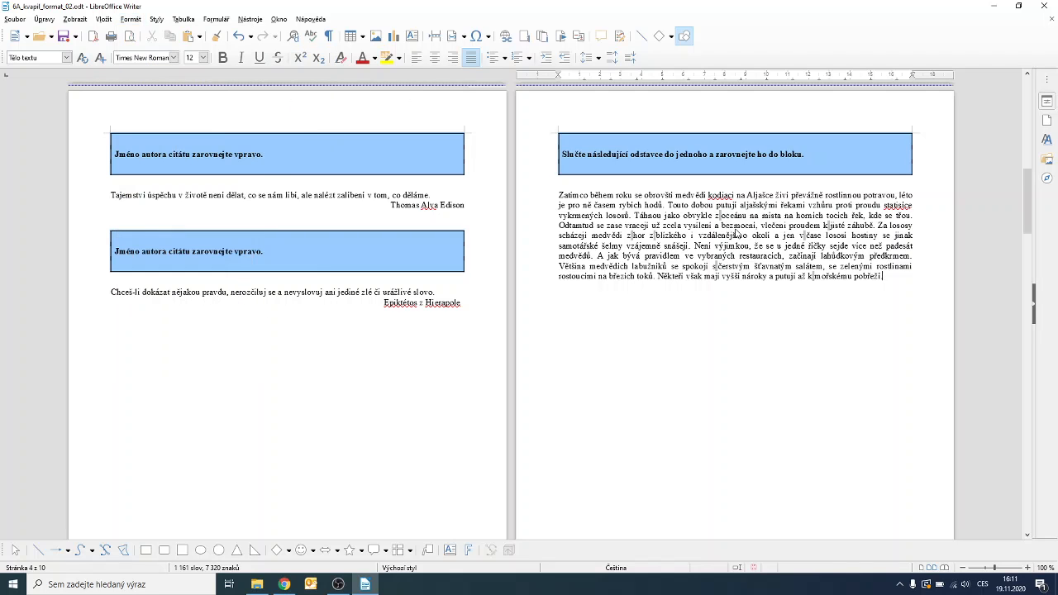
scroll(721, 333, "up", 10)
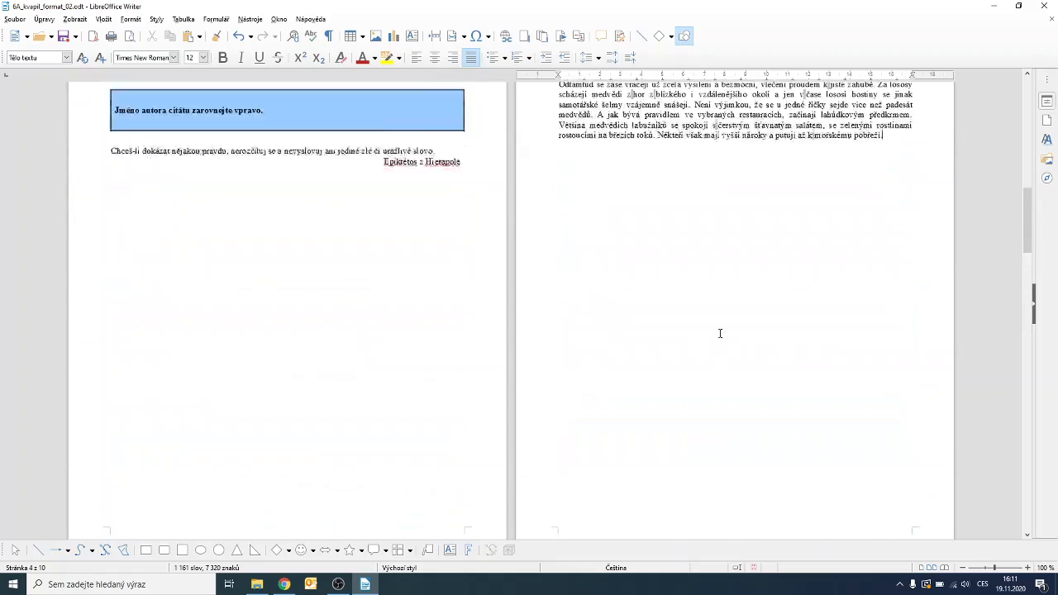
scroll(720, 333, "down", 3)
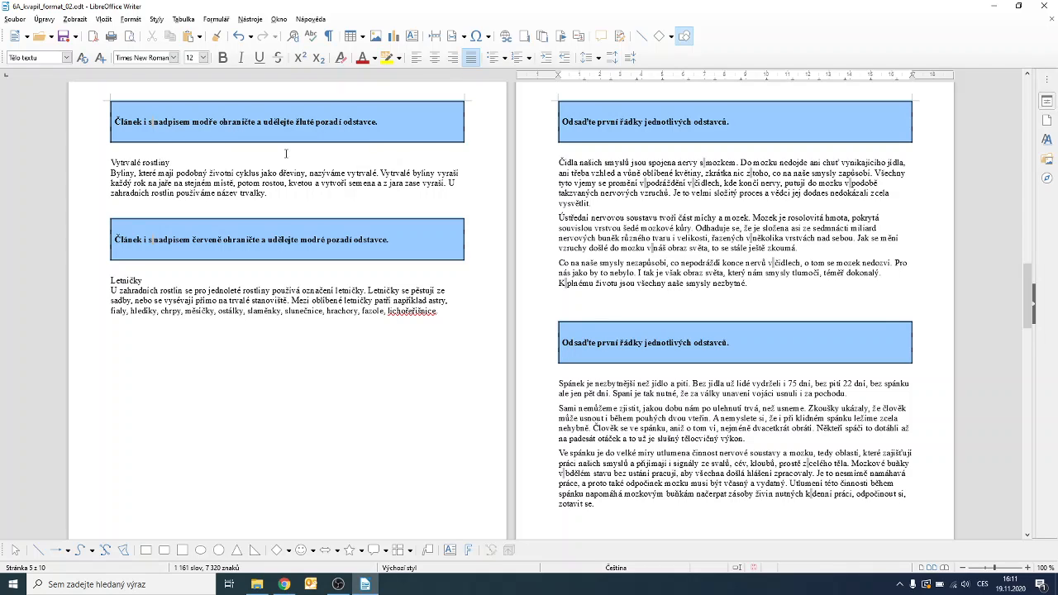
Select the whole 'Vytrvalé rostliny' article and open its Paragraph dialog from the context menu.
left_click(143, 163)
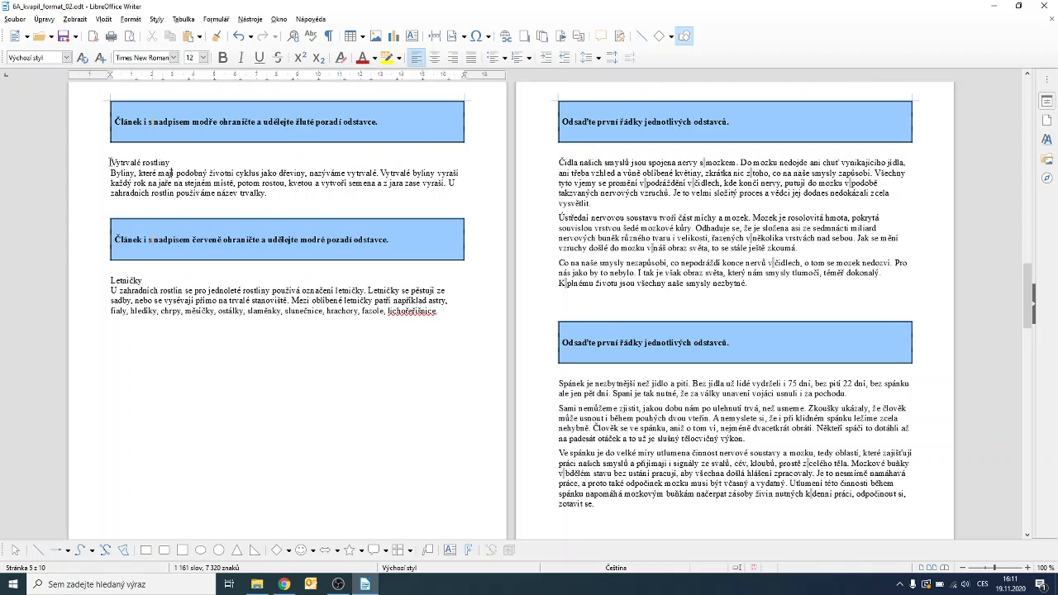
left_click_drag(110, 163, 311, 190)
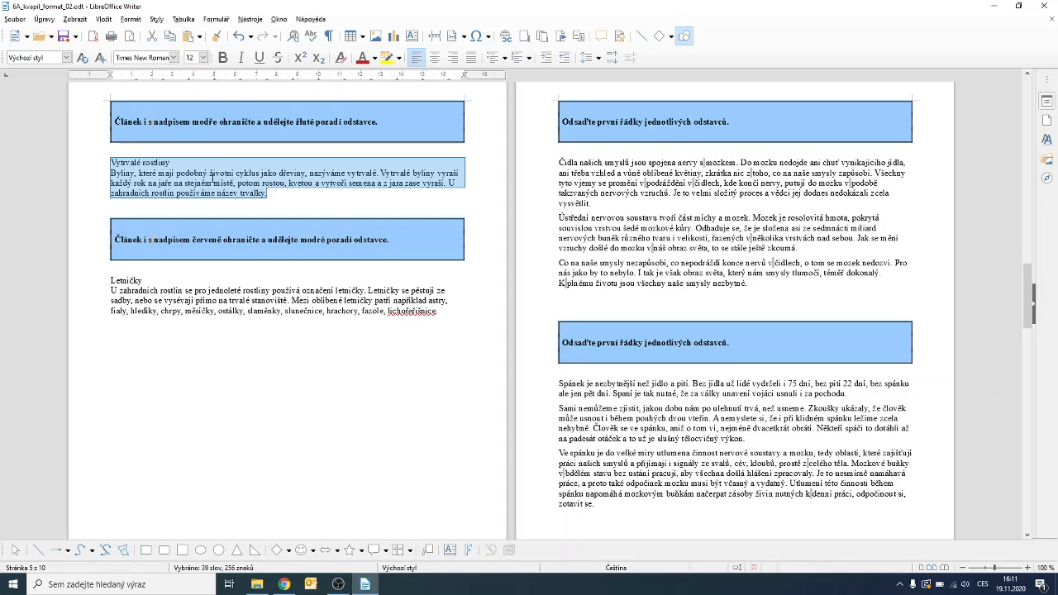
right_click(213, 177)
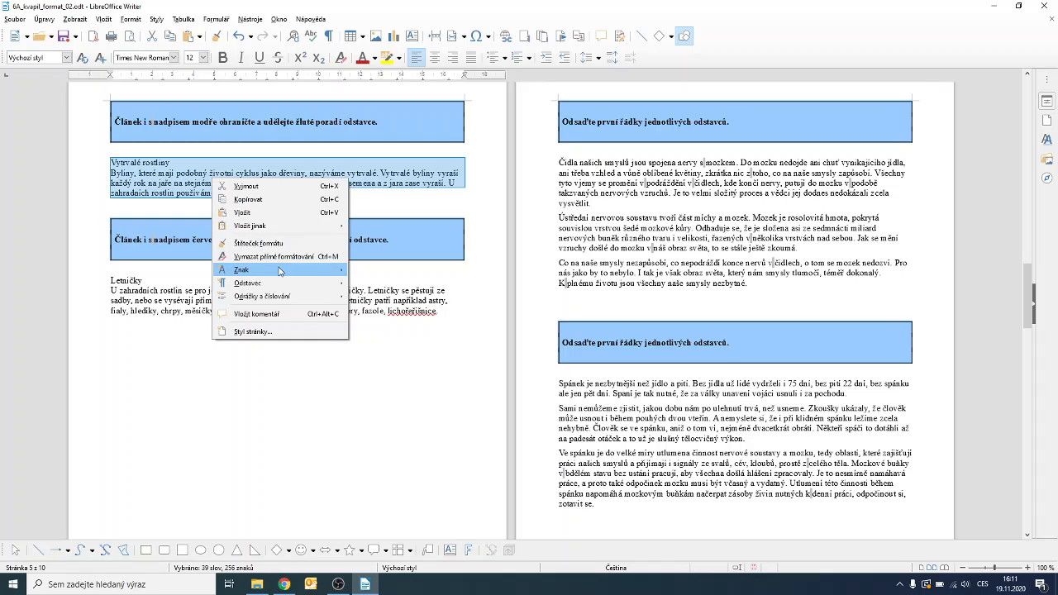
mouse_move(269, 274)
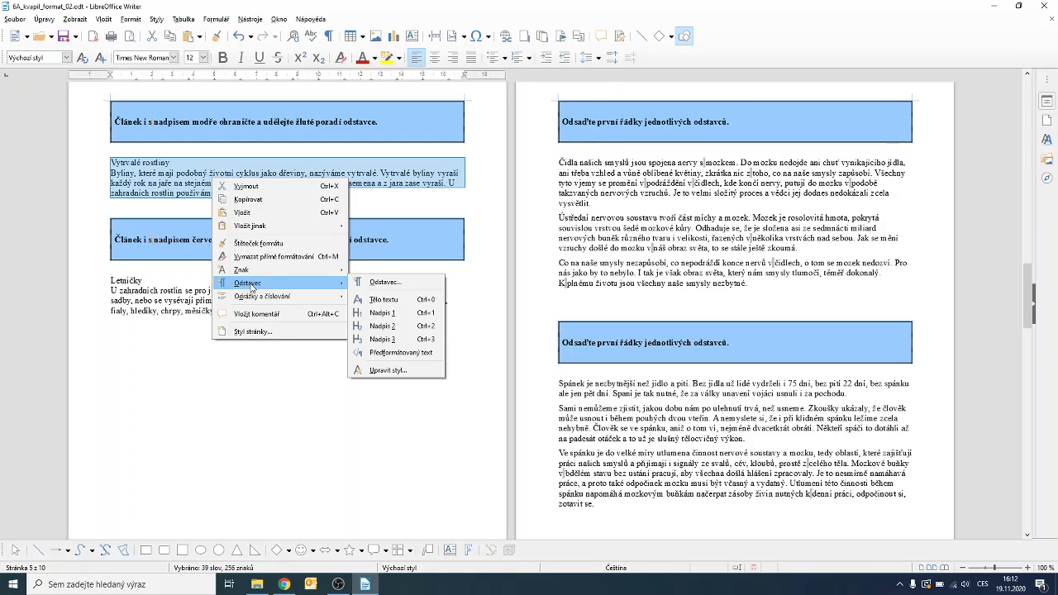
left_click(379, 283)
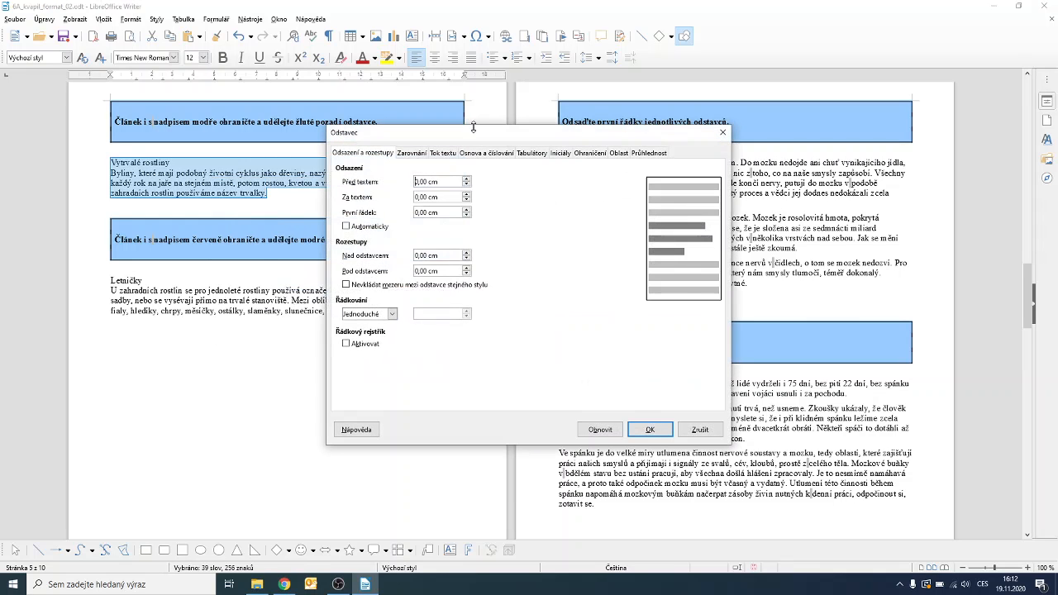
Give the paragraph a blue 1 pt border on all four sides.
left_click_drag(468, 137, 643, 83)
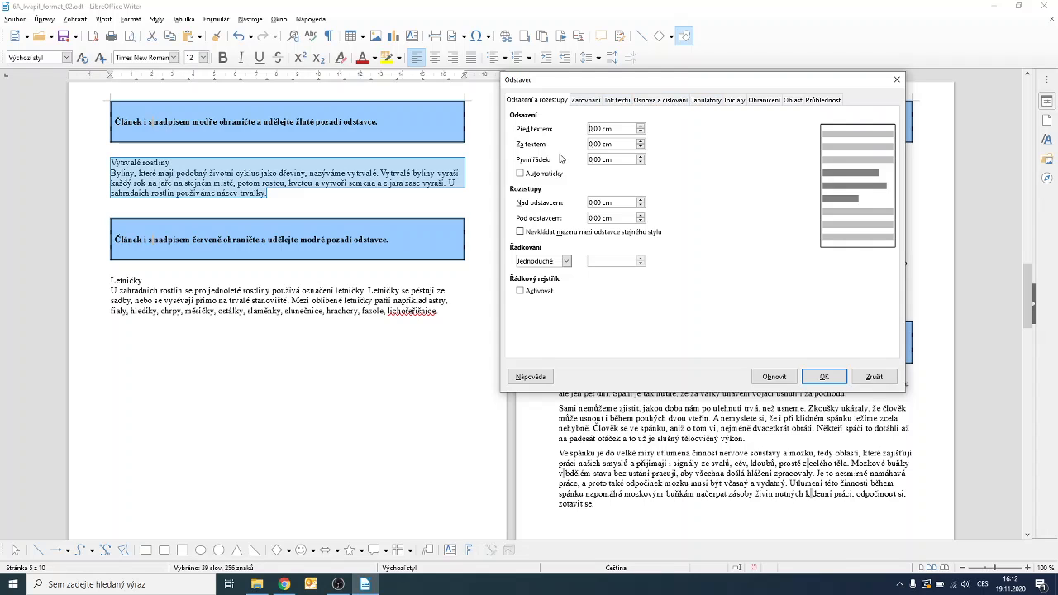
left_click(765, 101)
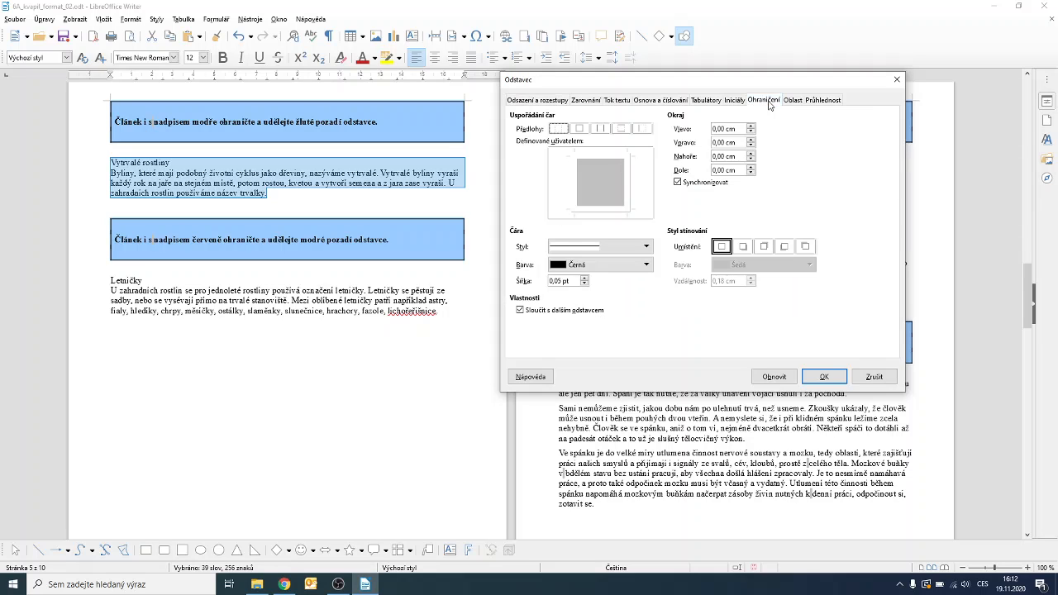
left_click(580, 129)
left_click(585, 280)
left_click(585, 279)
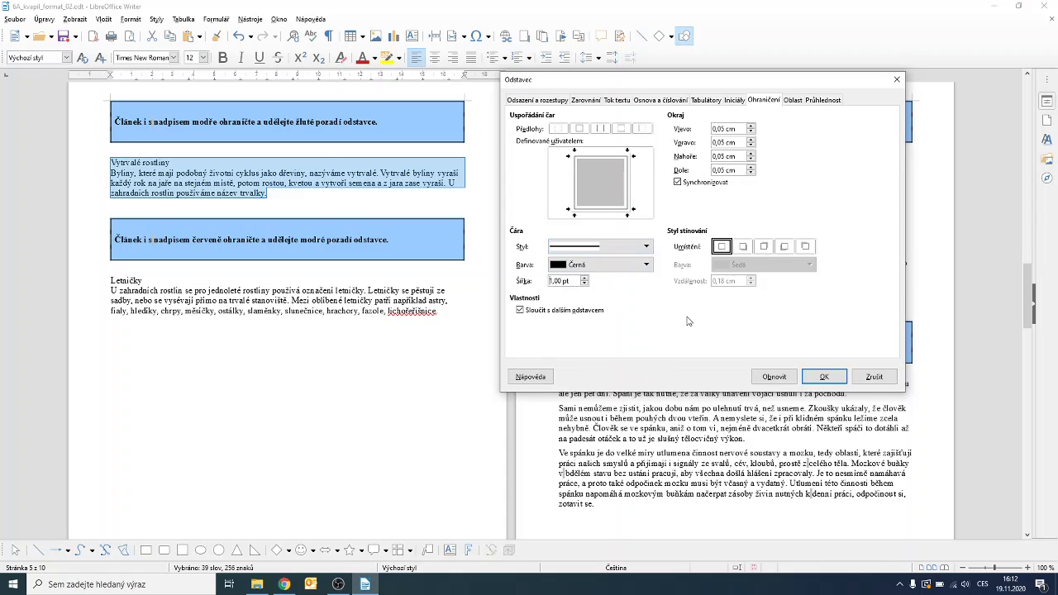
left_click(648, 265)
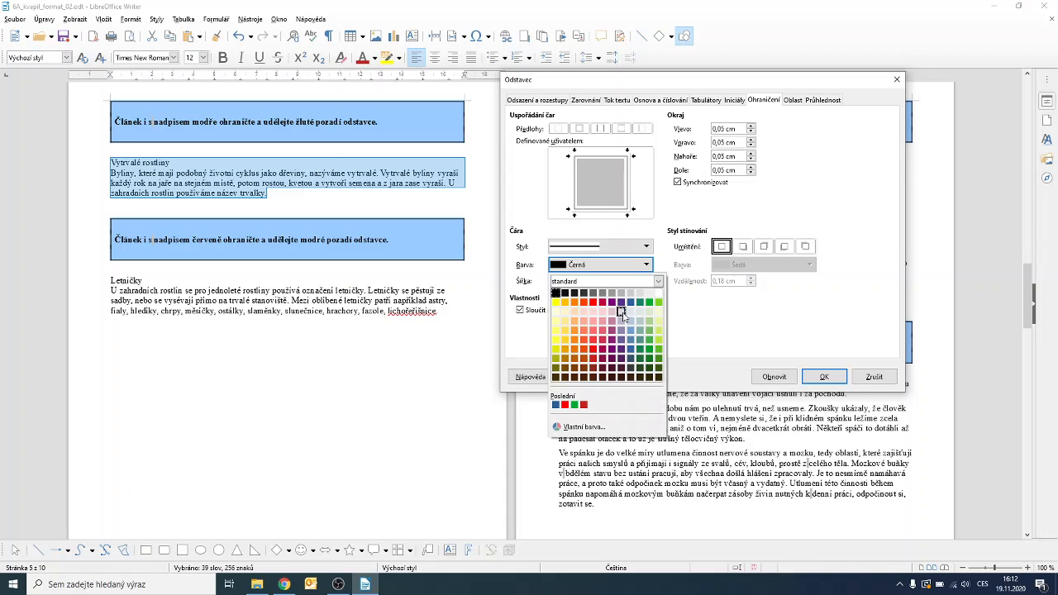
left_click(556, 404)
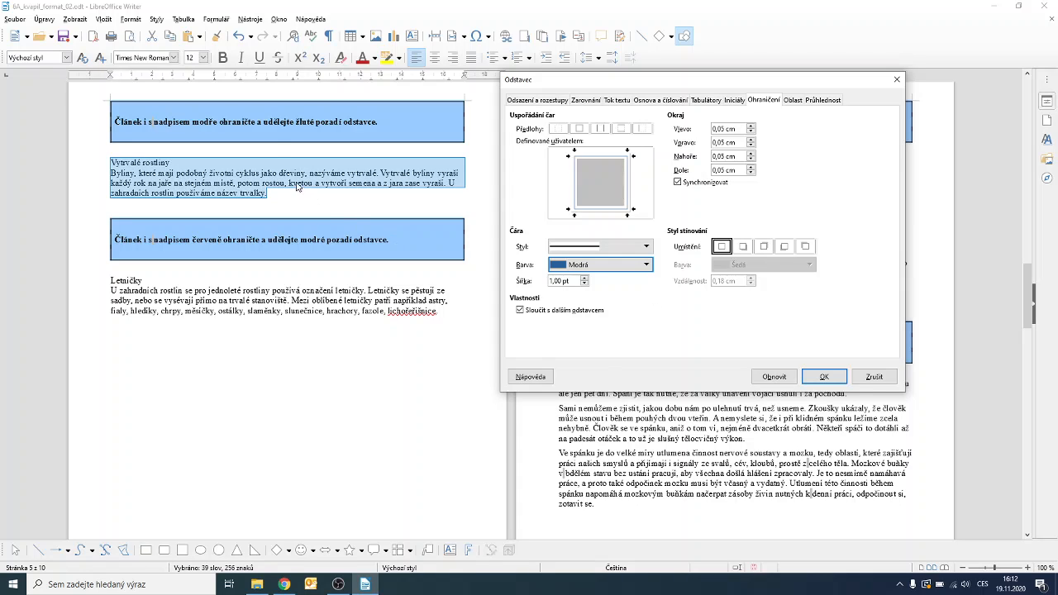
Fill the paragraph area with a yellow background colour and confirm with OK.
left_click(795, 100)
left_click(622, 122)
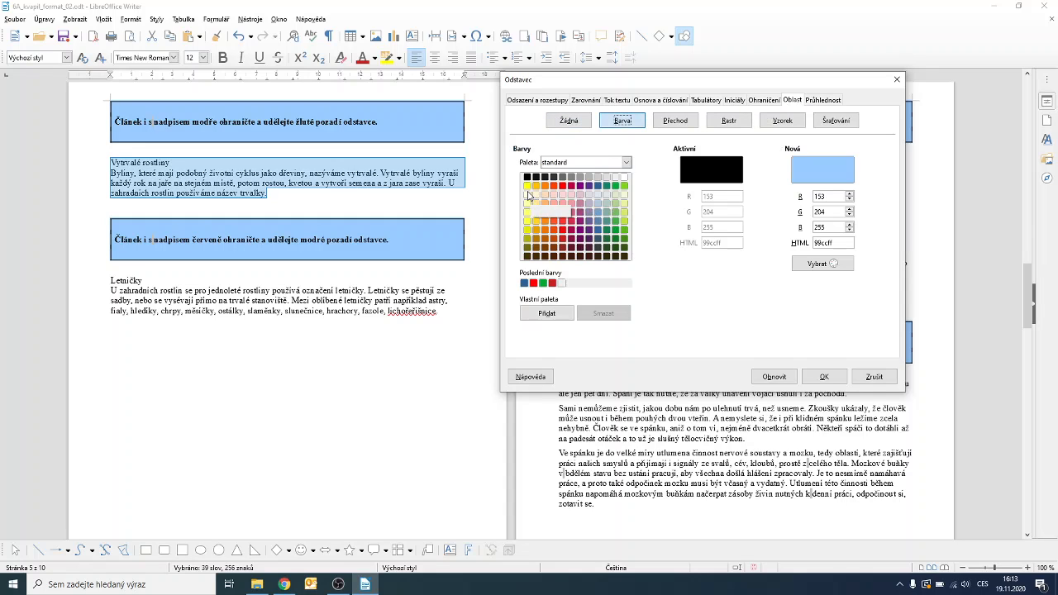
left_click(526, 186)
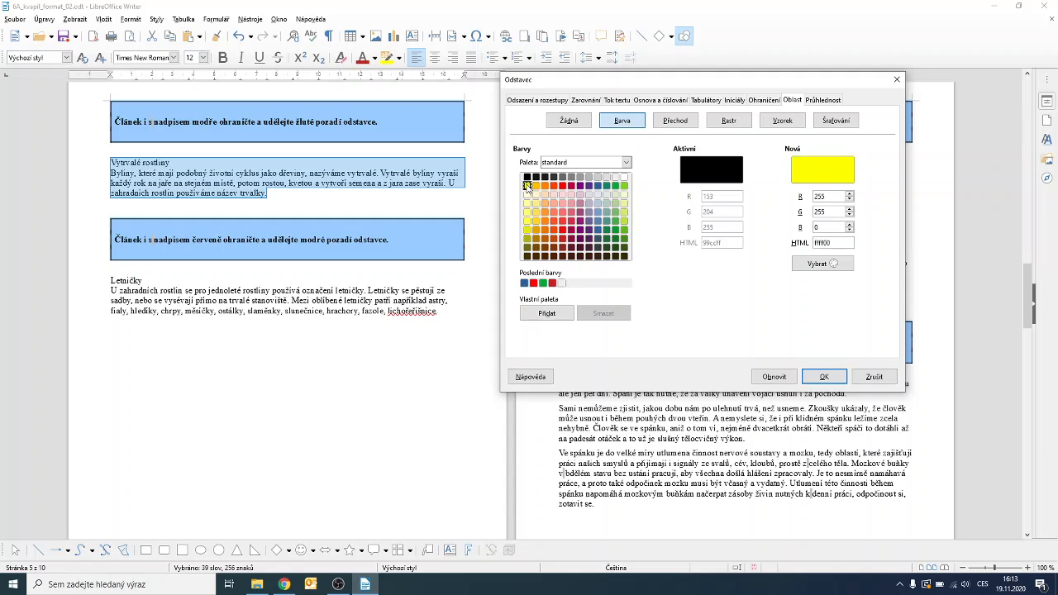
left_click(834, 381)
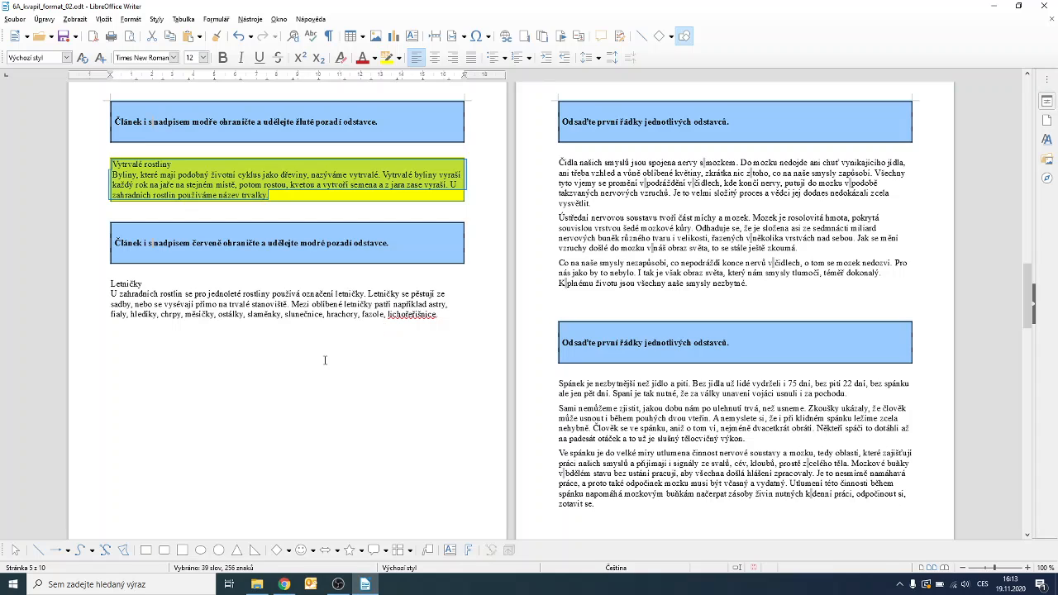
Check the border, then select the whole Vytrvalé rostliny paragraph again.
left_click(325, 360)
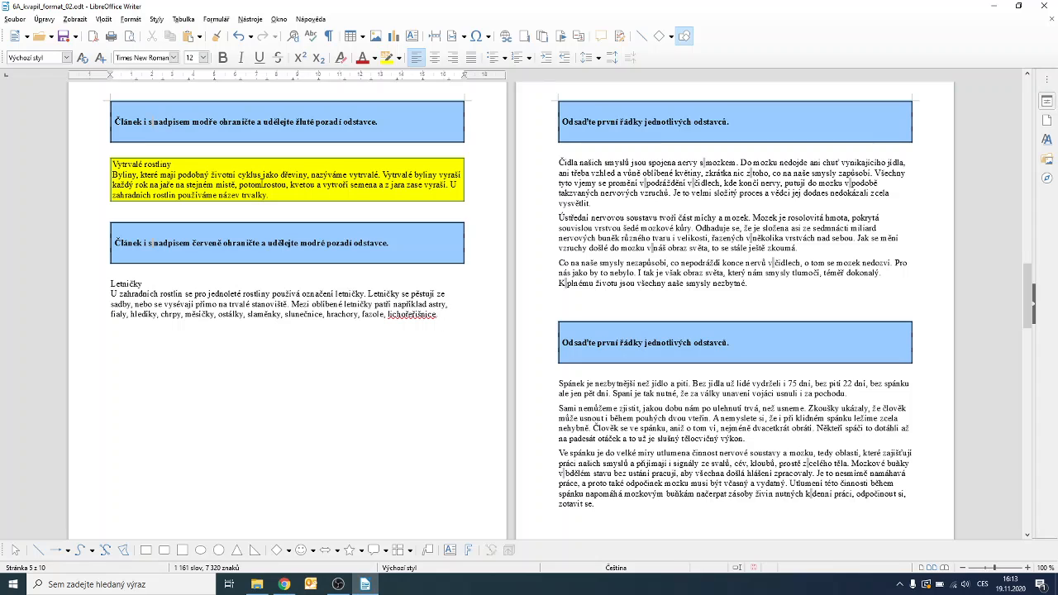
triple_click(262, 185)
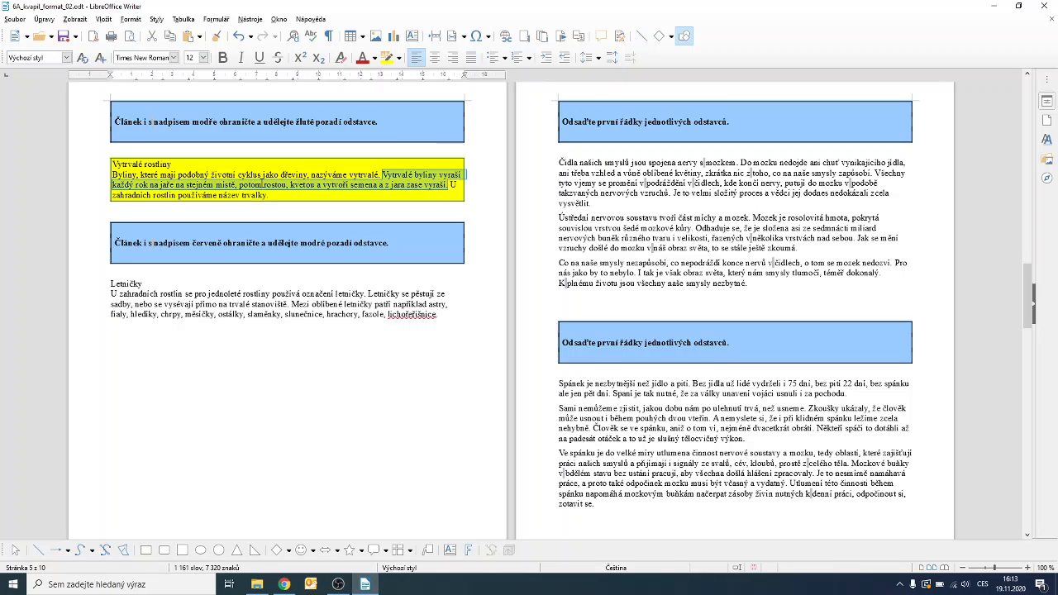
left_click(262, 186)
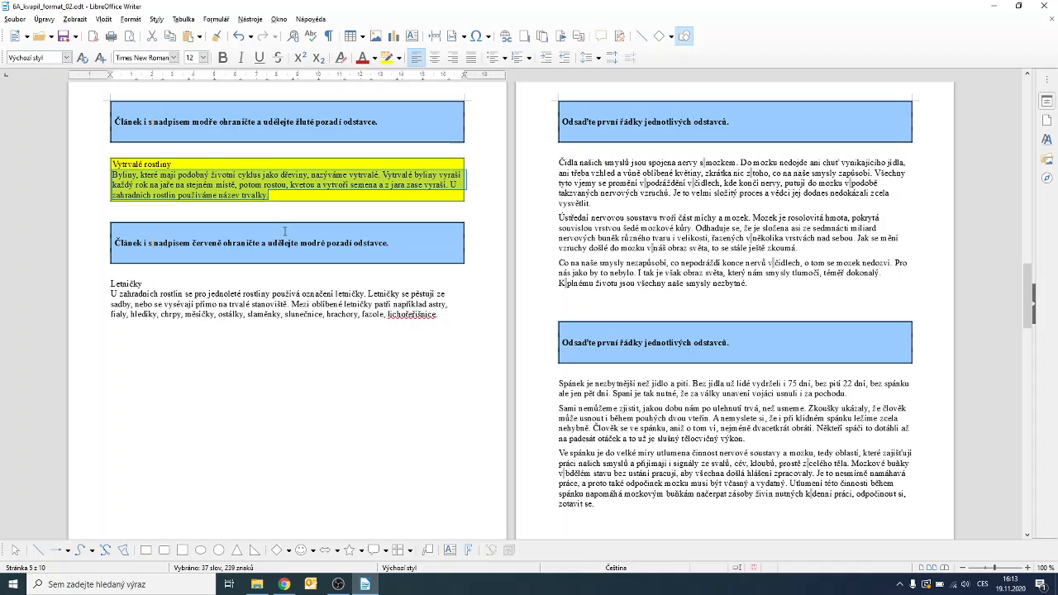
left_click(279, 197)
left_click_drag(279, 197, 112, 163)
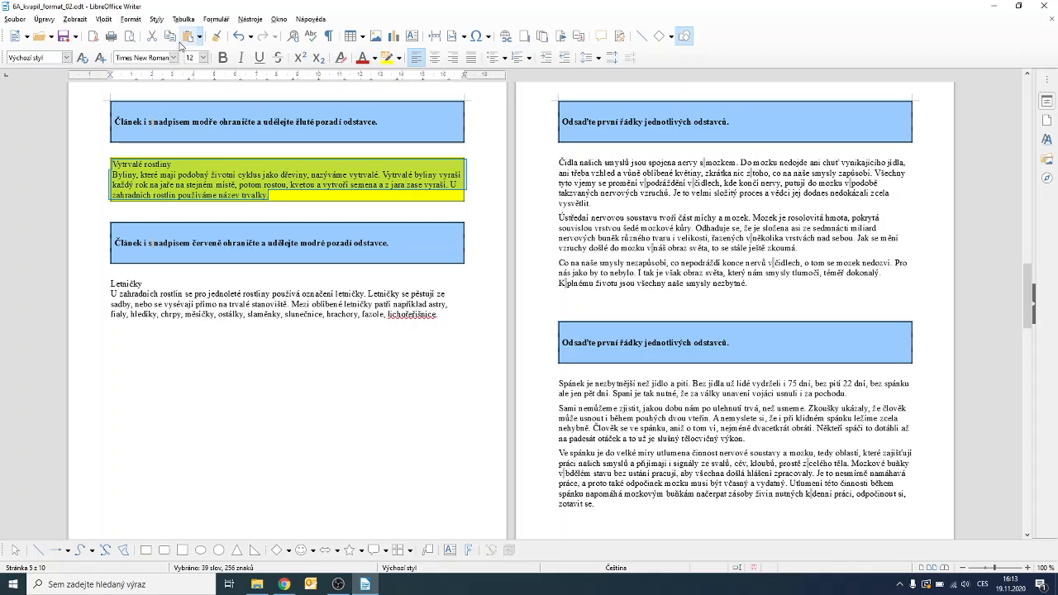
Widen the paragraph's blue border to 2.50 pt in Format > Paragraph > Borders.
left_click(130, 19)
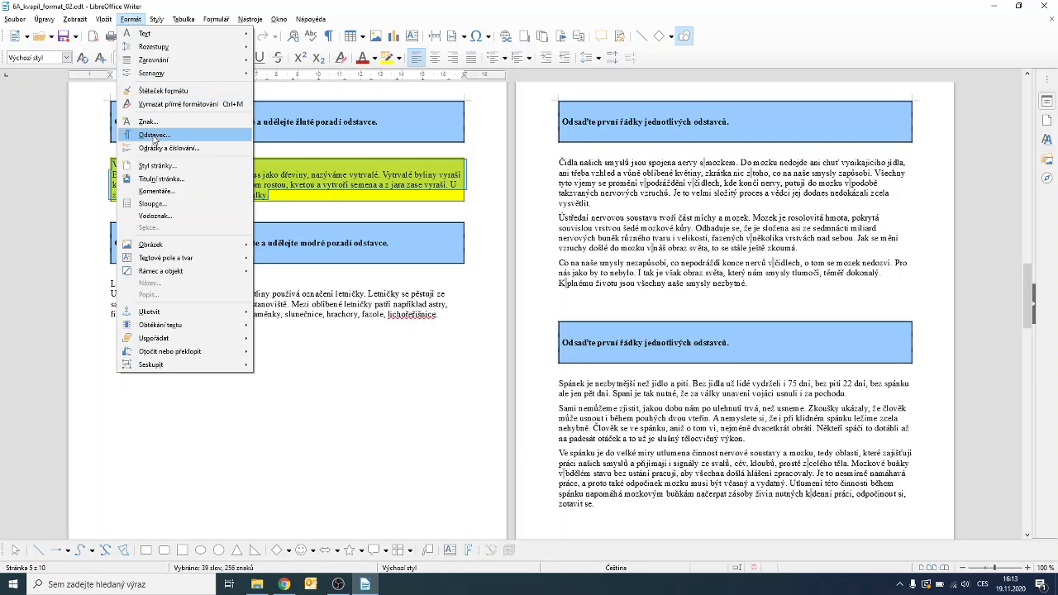
left_click(153, 136)
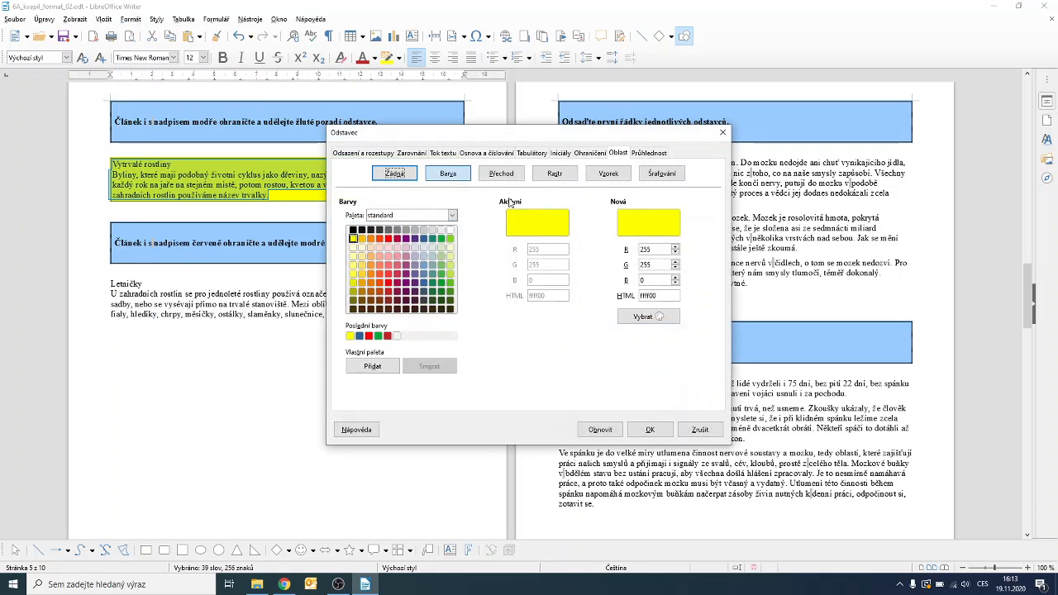
left_click(589, 154)
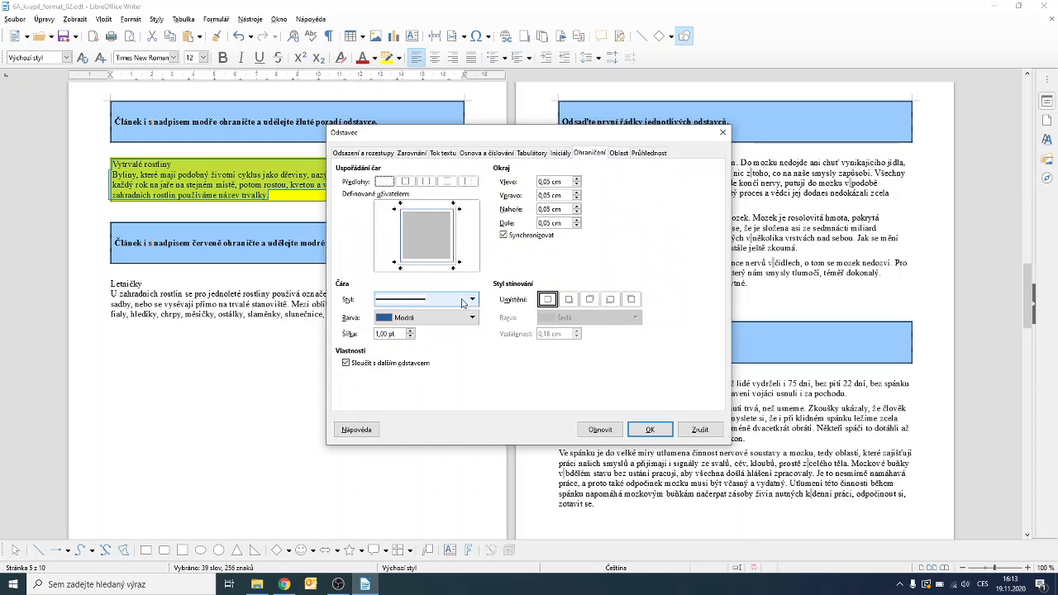
left_click(409, 331)
left_click(410, 331)
left_click(410, 331)
left_click(410, 330)
left_click(410, 331)
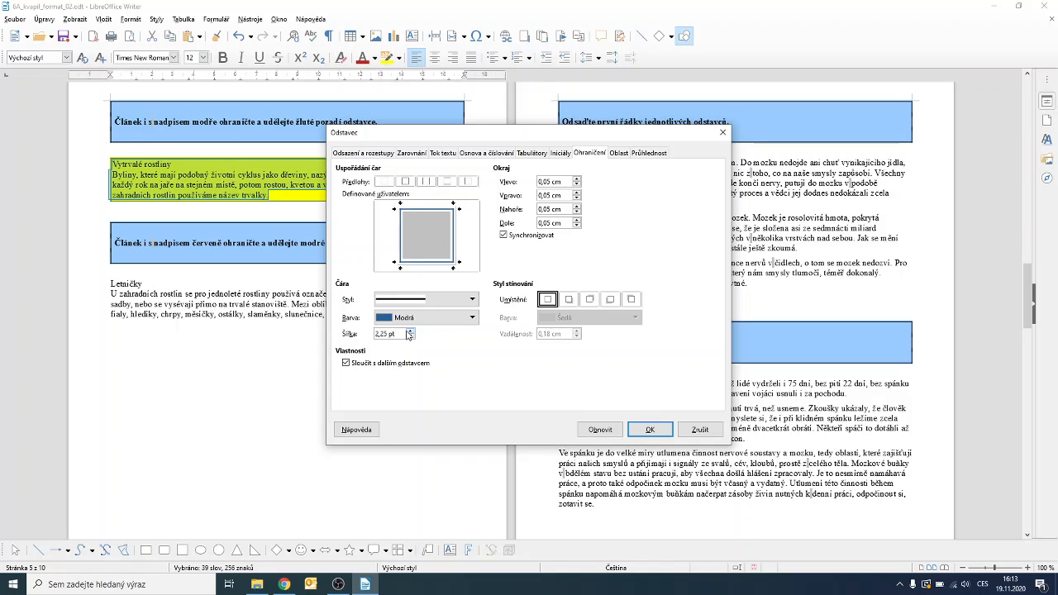
left_click(409, 331)
left_click(648, 429)
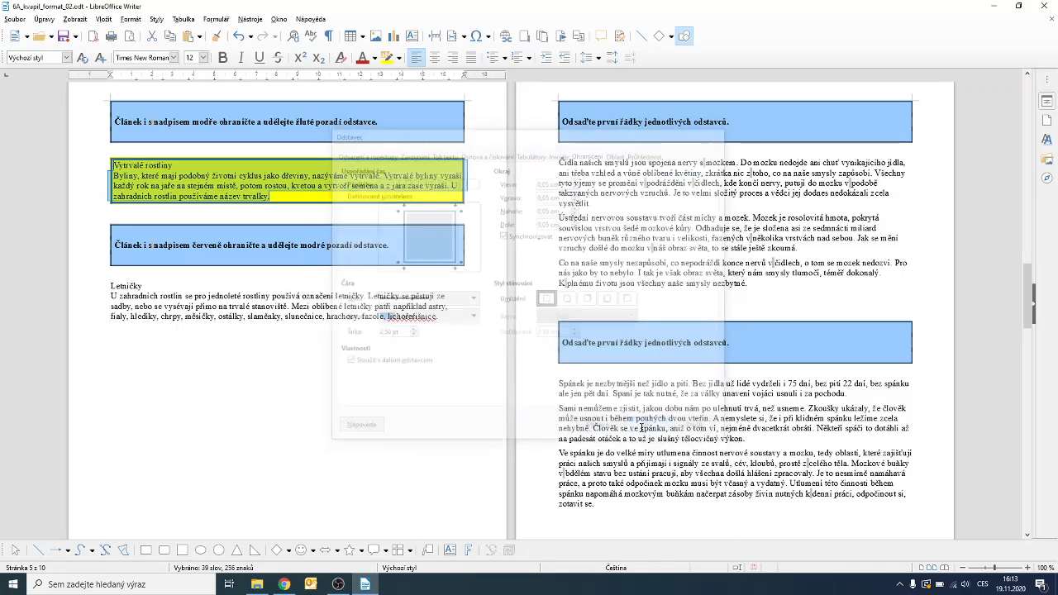
left_click(346, 390)
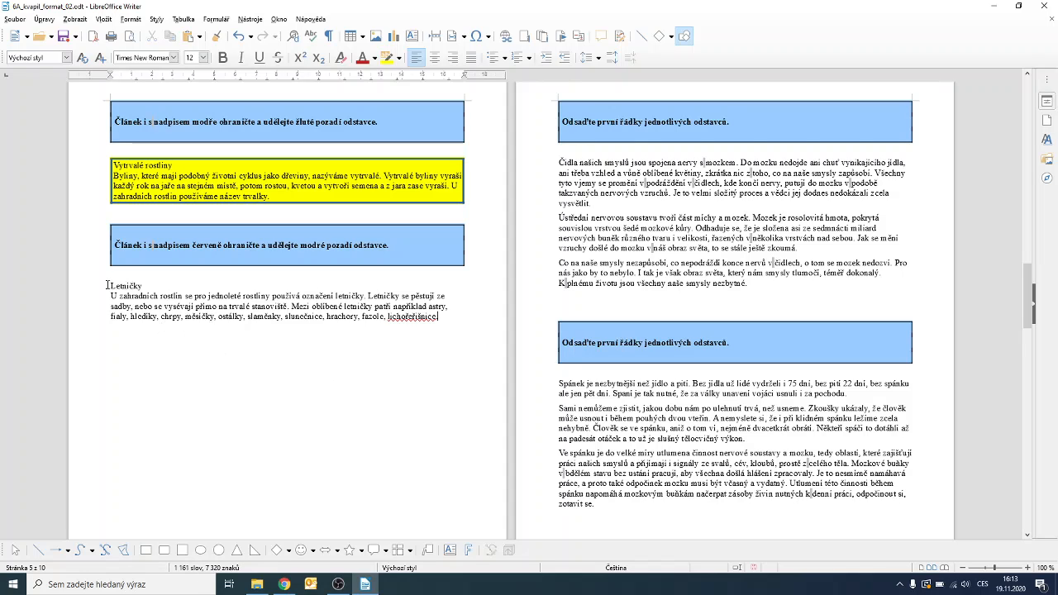
Give the Letničky article a red paragraph border 3 pt wide.
left_click_drag(110, 285, 455, 322)
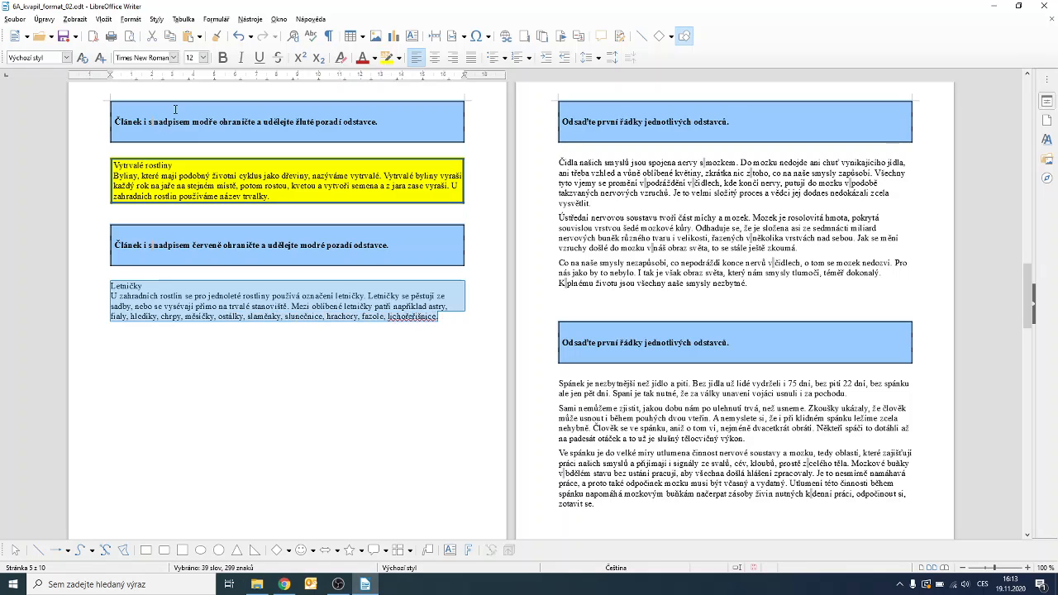
left_click(131, 19)
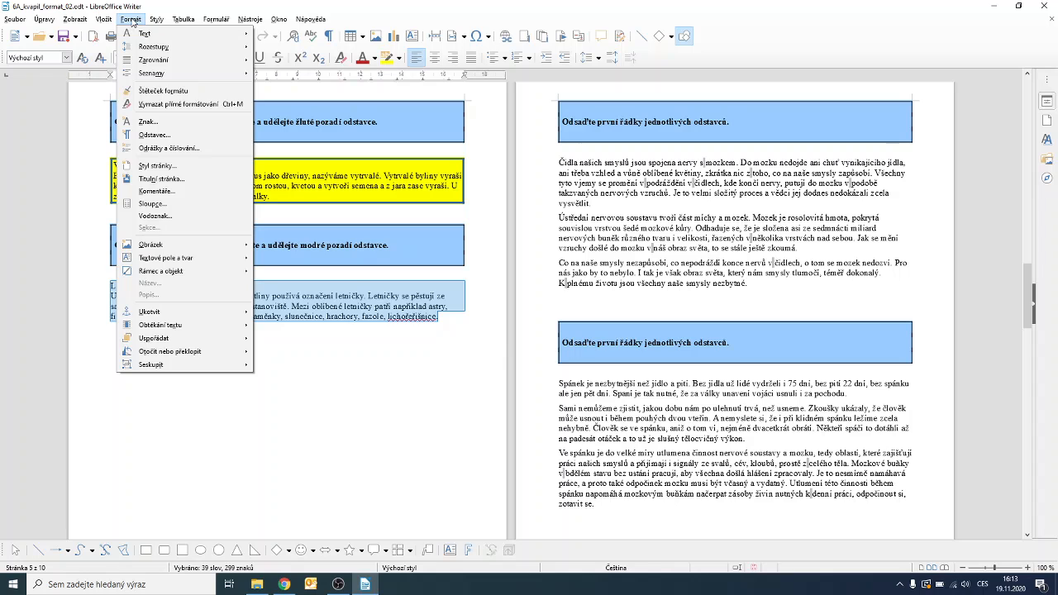
left_click(153, 135)
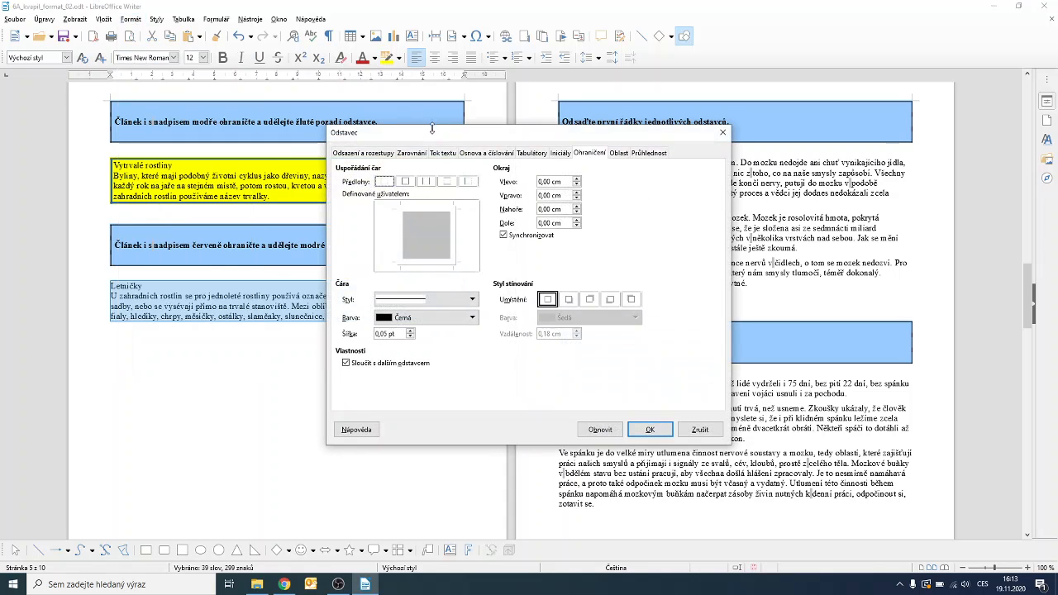
left_click_drag(435, 132, 208, 266)
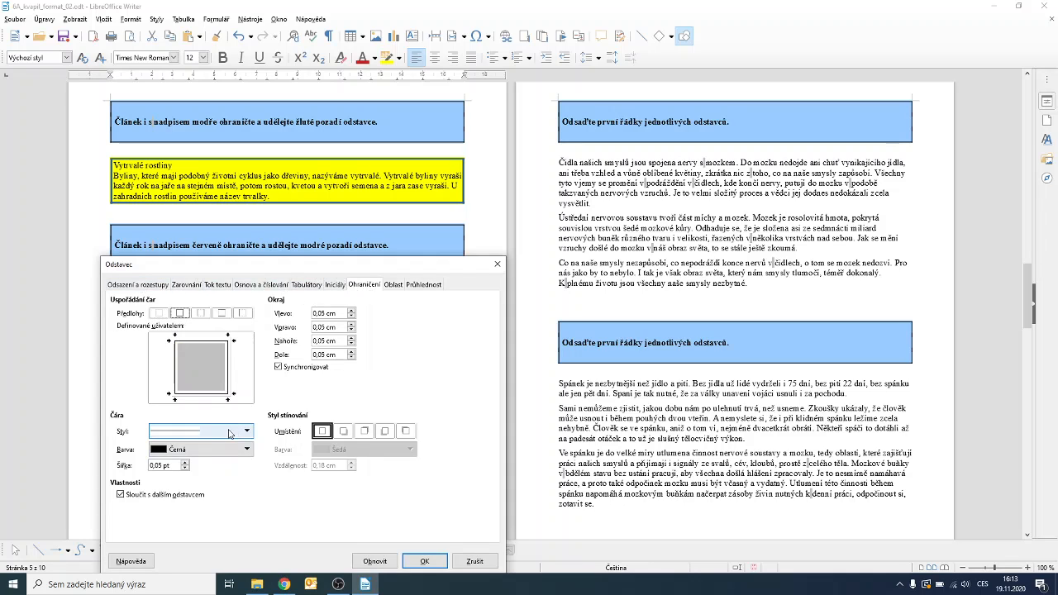
left_click(177, 449)
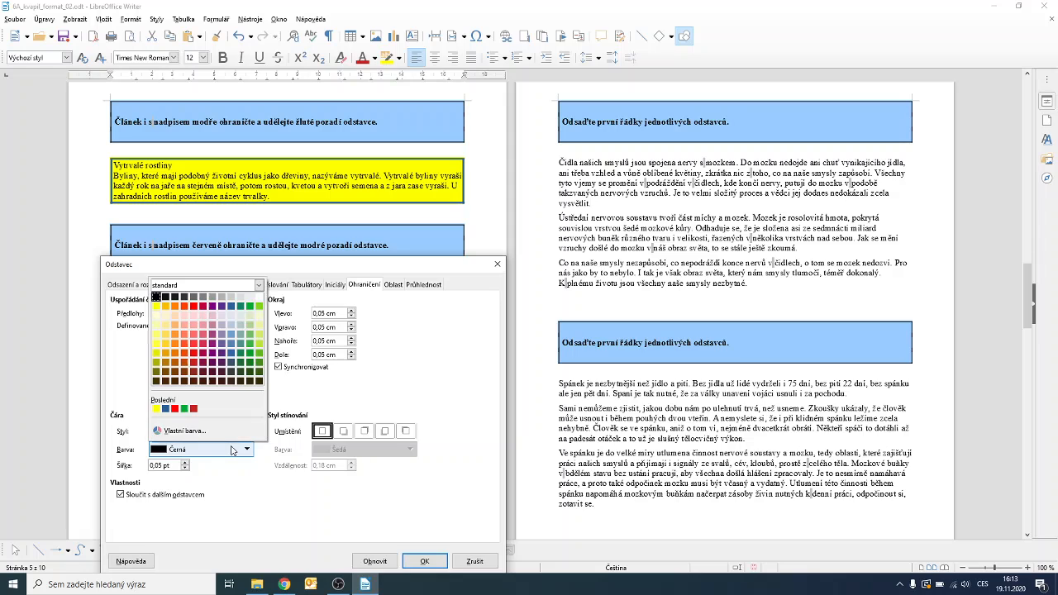
left_click(175, 409)
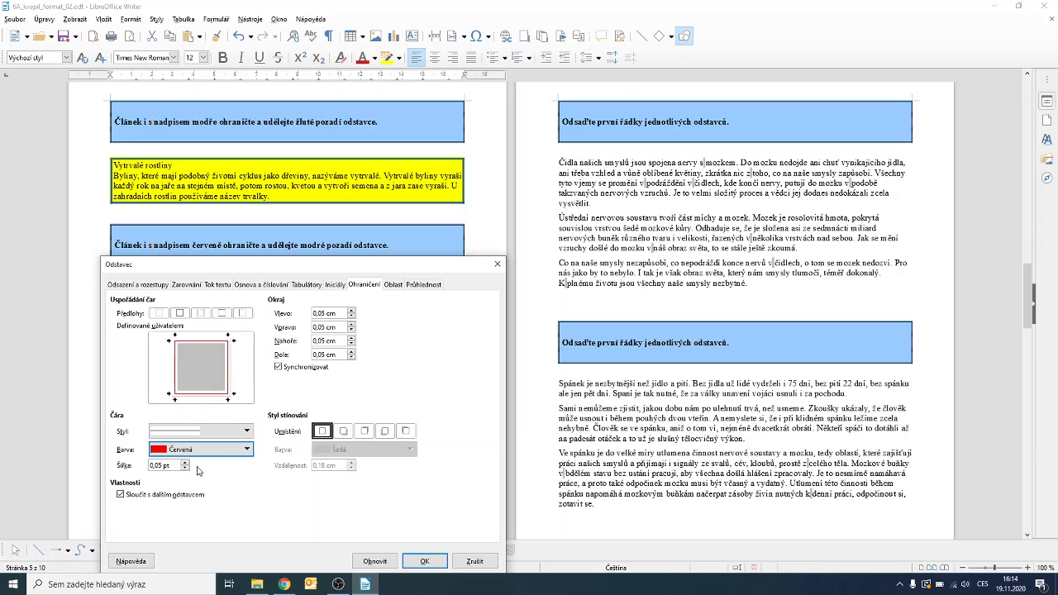
left_click_drag(169, 466, 94, 465)
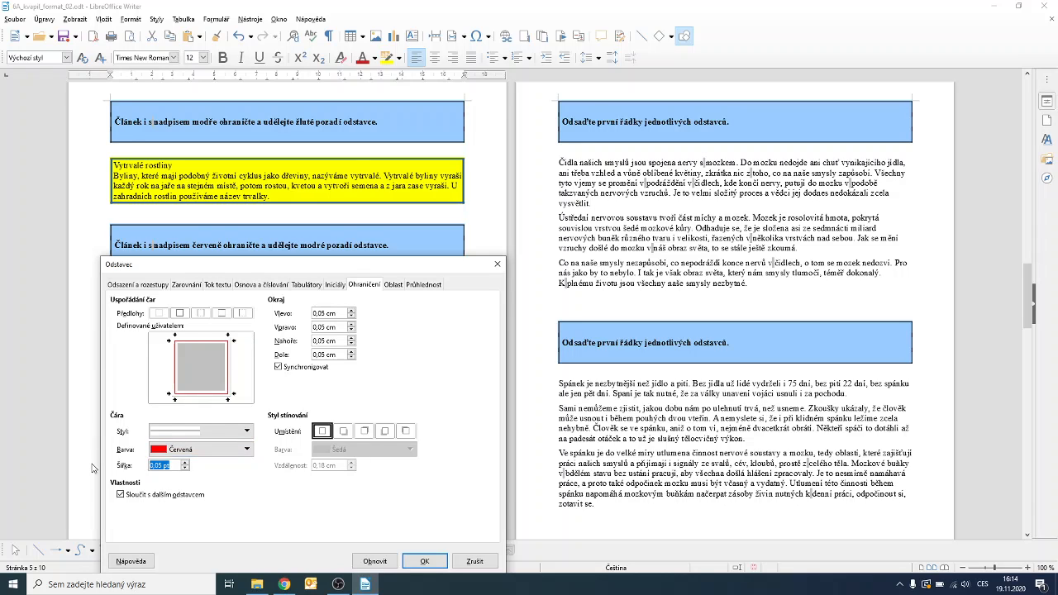
type("3")
Fill the Letničky background with light blue, apply it, and scroll down to later pages.
left_click(394, 286)
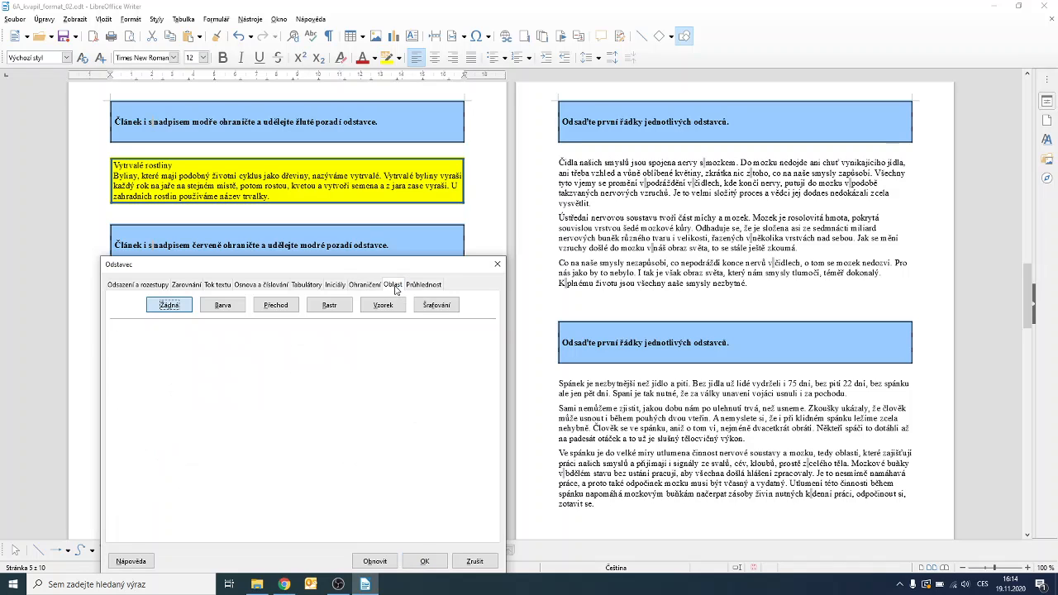
left_click(232, 310)
left_click(136, 469)
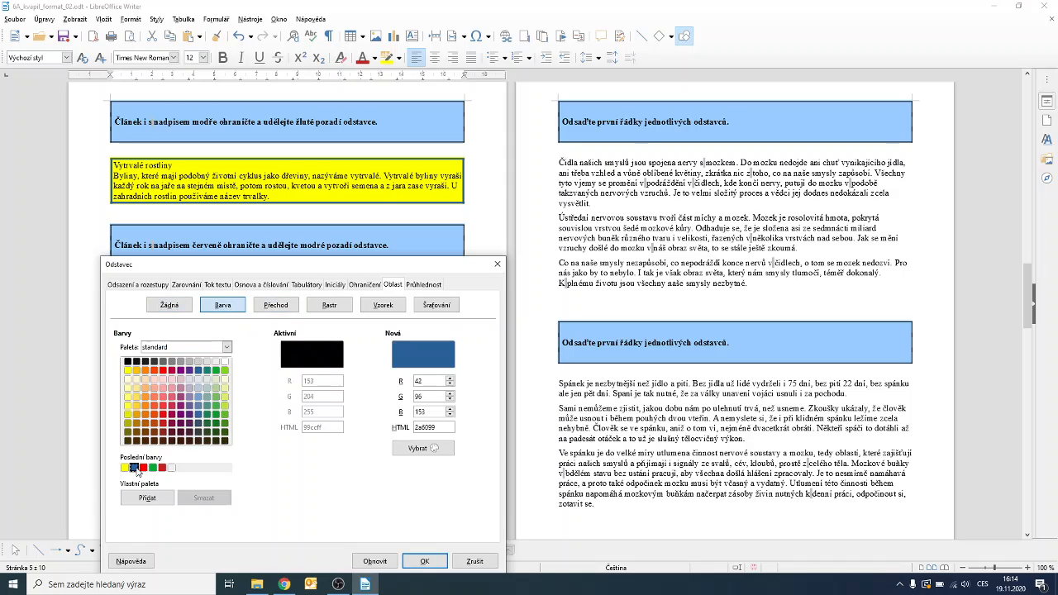
left_click(190, 408)
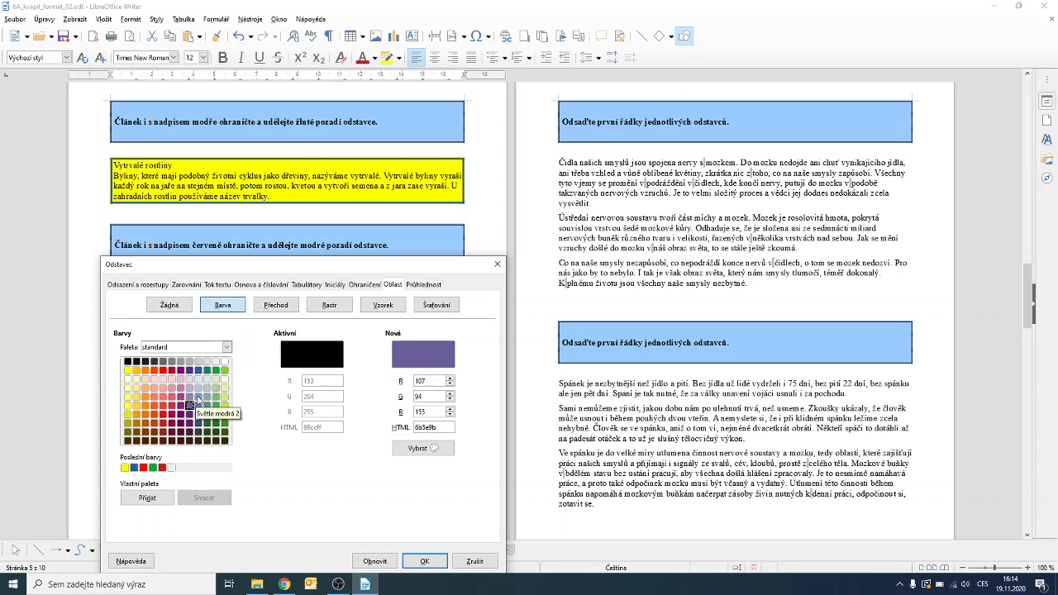
left_click(197, 400)
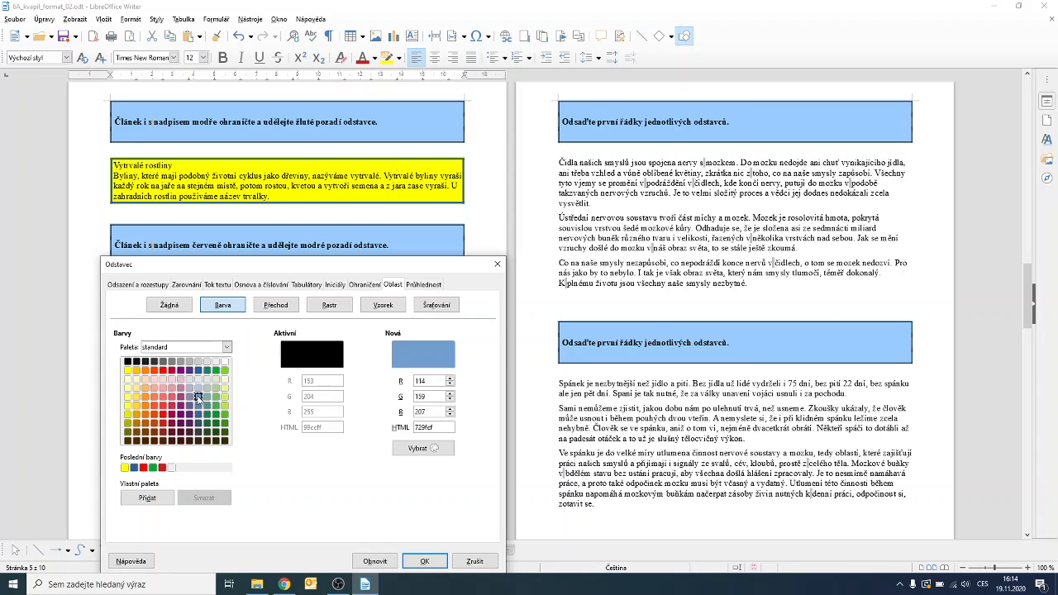
left_click(423, 562)
left_click(411, 446)
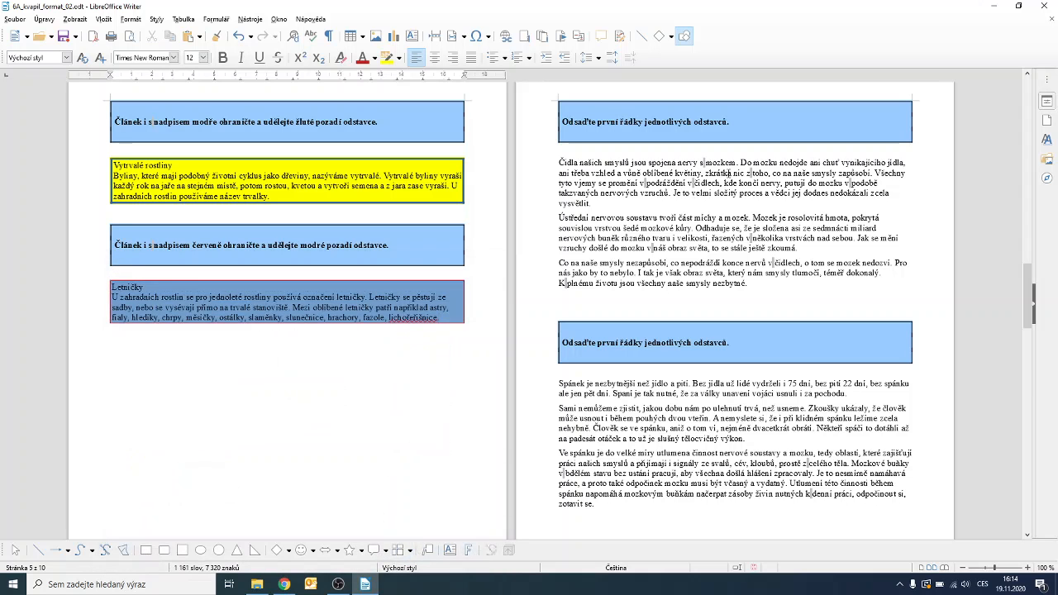
scroll(642, 390, "down", 15)
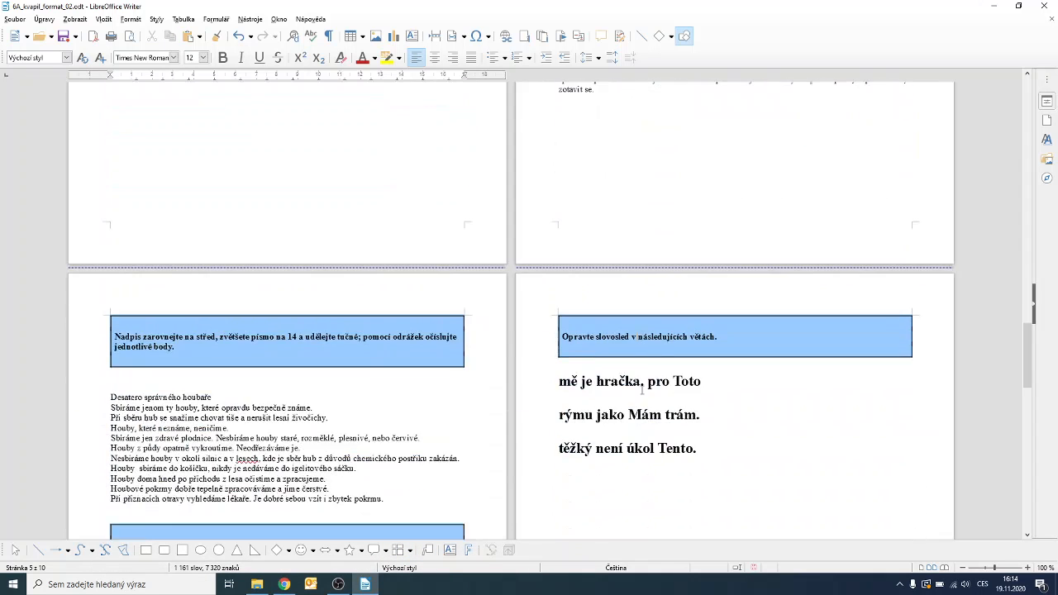